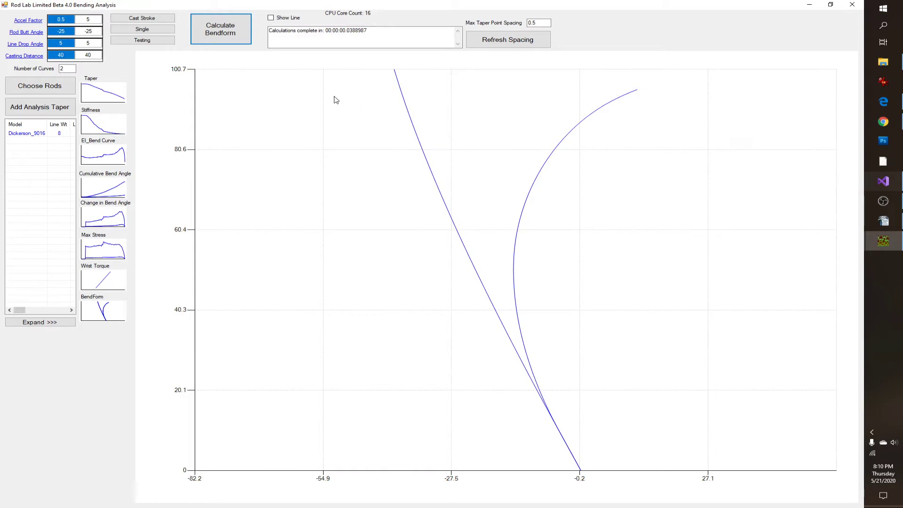
# Step: Check the settings of the Dickerson_9016 taper, then add an analysis copy of it and calculate the bendform
pyautogui.doubleClick(33, 134)
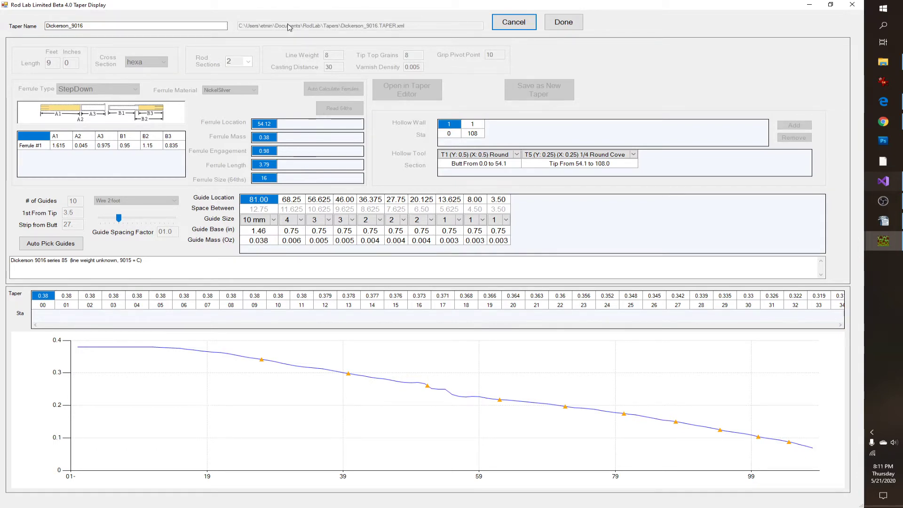
pyautogui.click(517, 24)
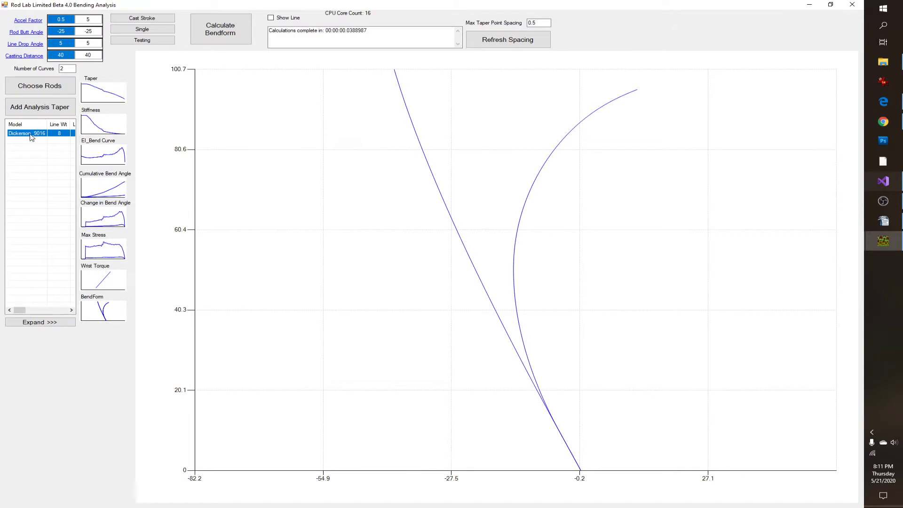
pyautogui.click(38, 108)
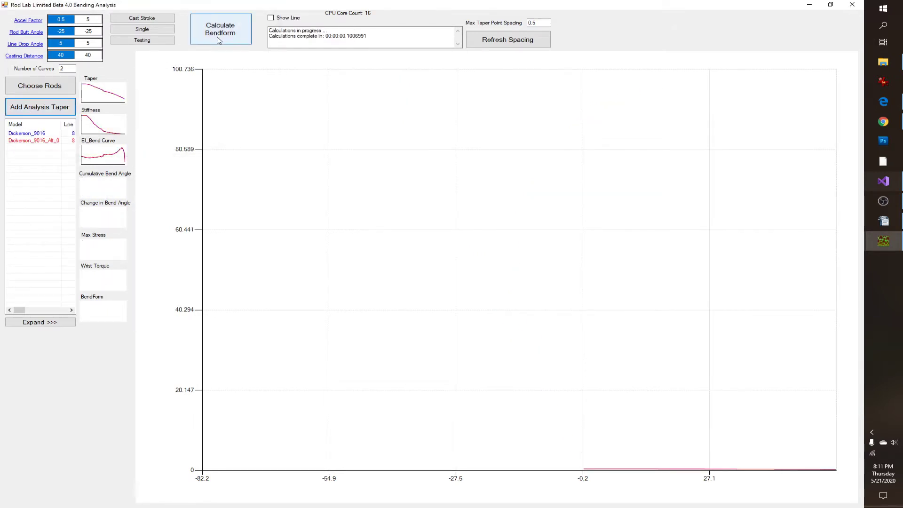
pyautogui.click(203, 42)
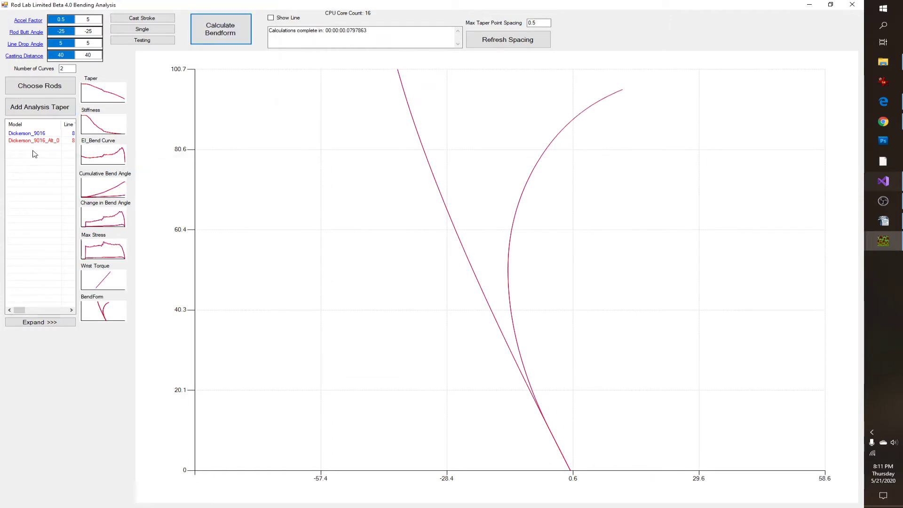
# Step: Rename the analysis copy Dickerson_9016_4pc_NS and set it to 4 rod sections
pyautogui.doubleClick(20, 141)
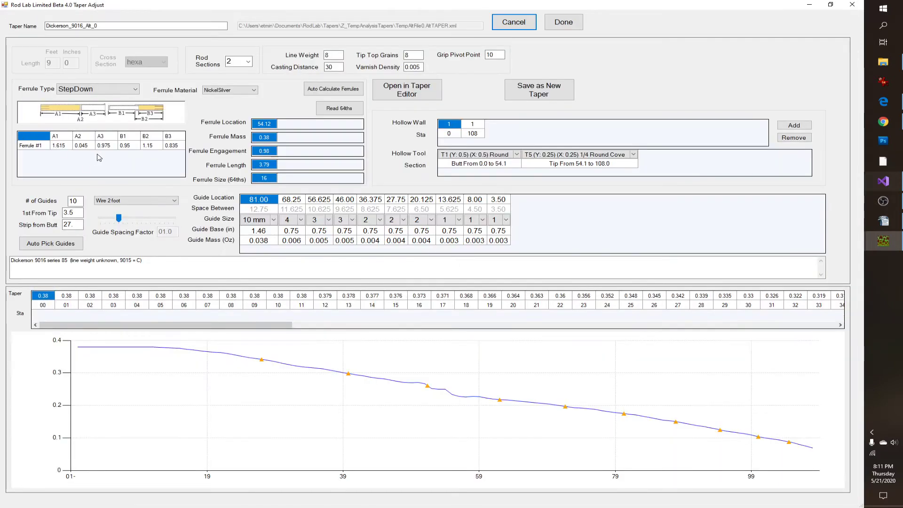
pyautogui.doubleClick(90, 26)
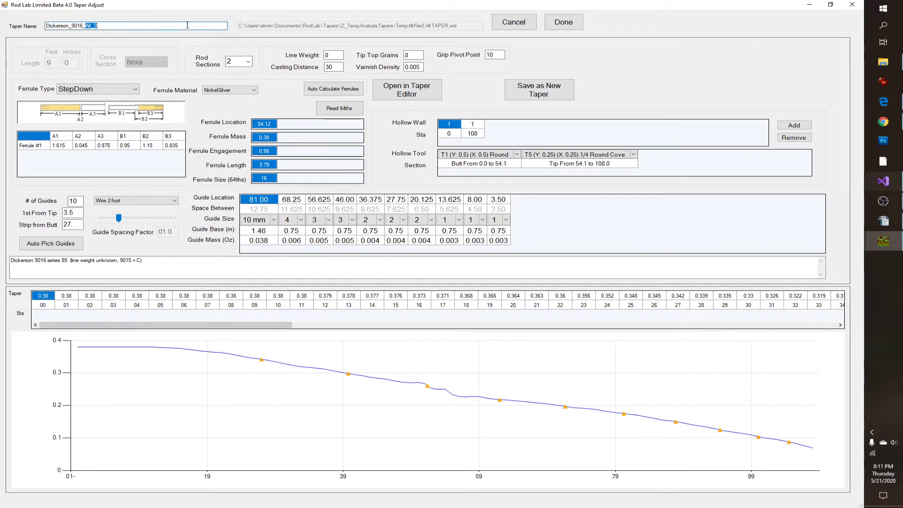
pyautogui.write('4pc_NS')
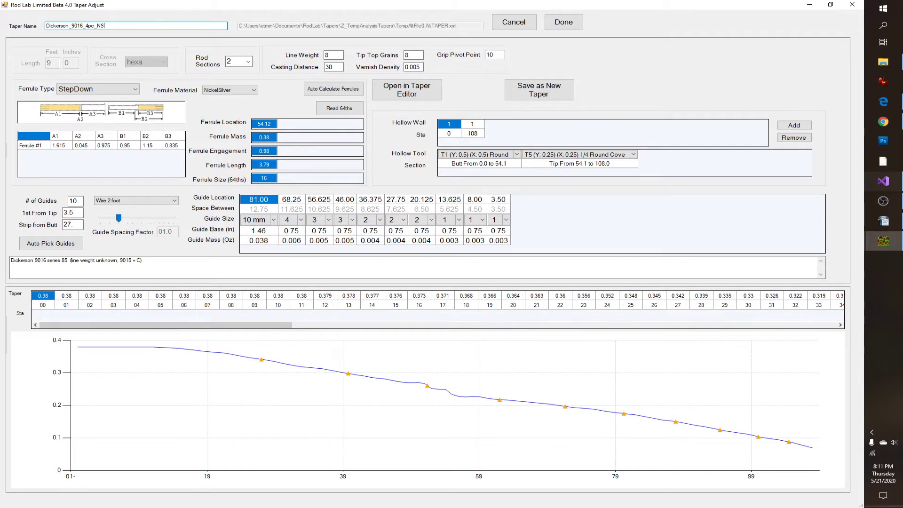
pyautogui.click(248, 63)
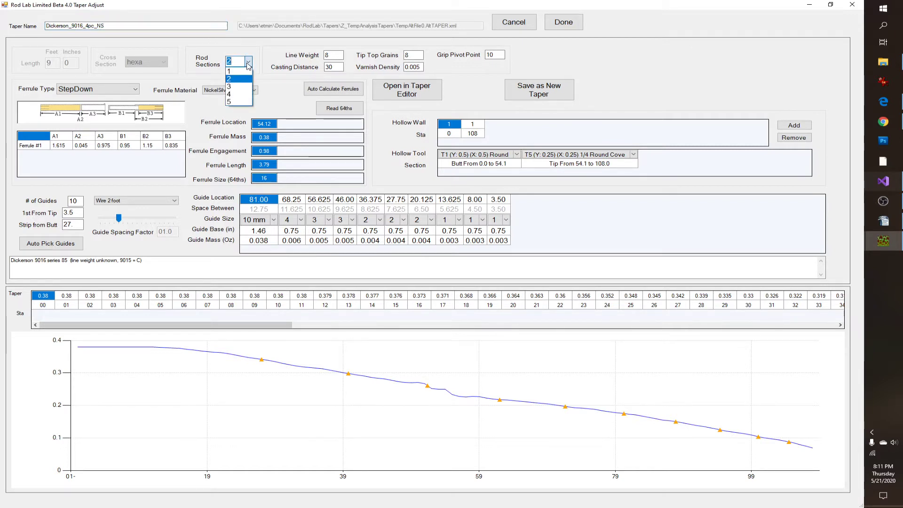
pyautogui.click(238, 94)
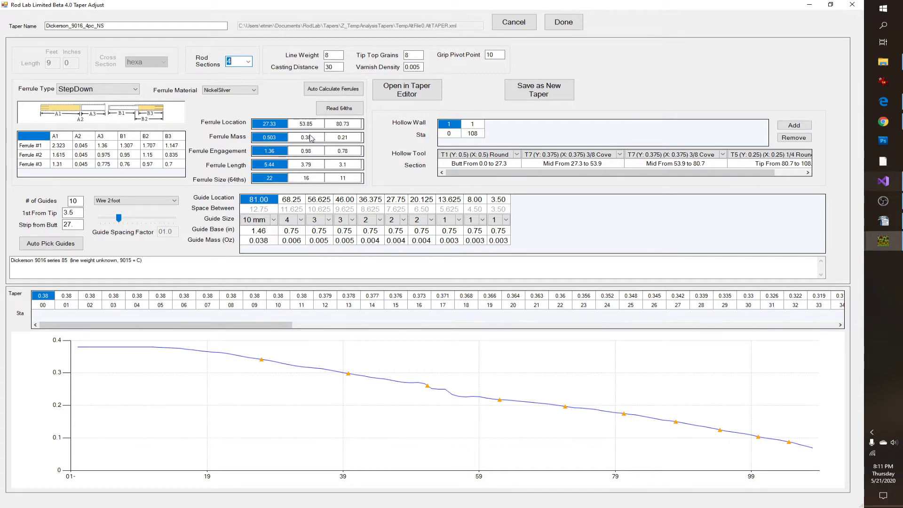
pyautogui.click(563, 23)
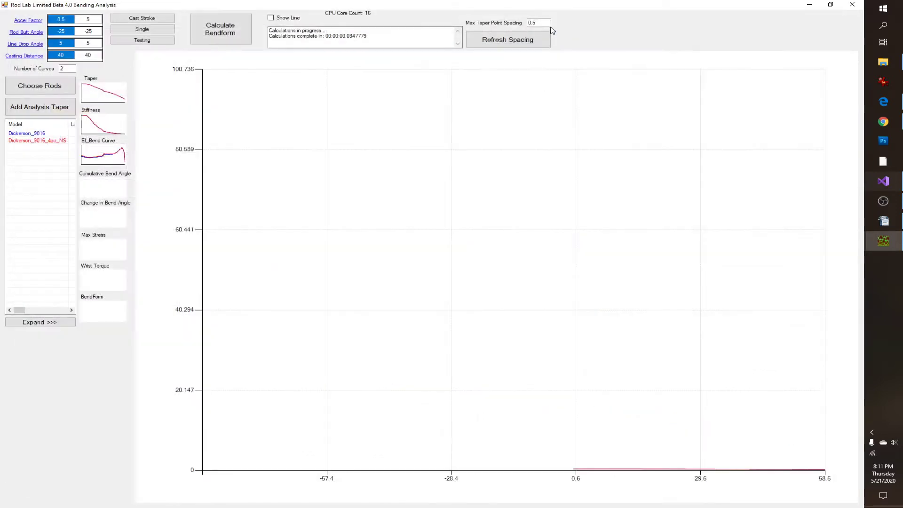
# Step: Recalculate the bendform and compare the masses of the two rods in the expanded model table
pyautogui.click(220, 34)
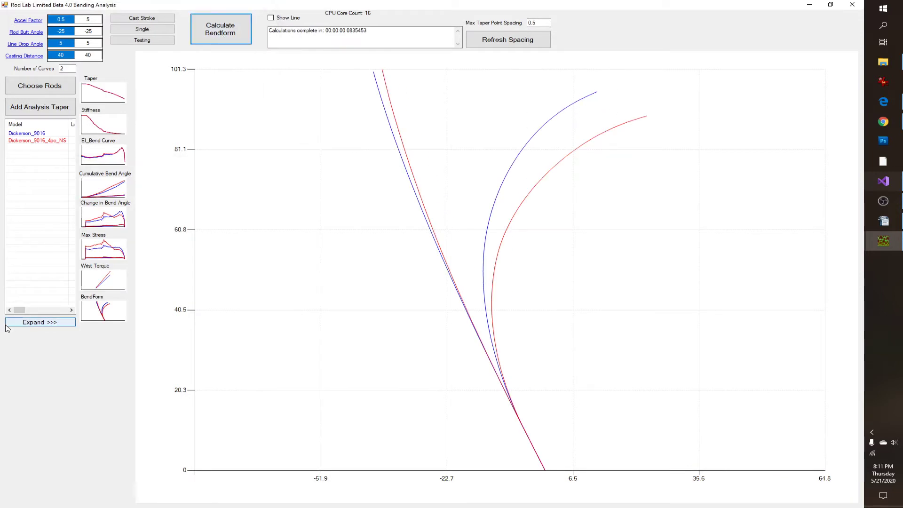
pyautogui.click(33, 322)
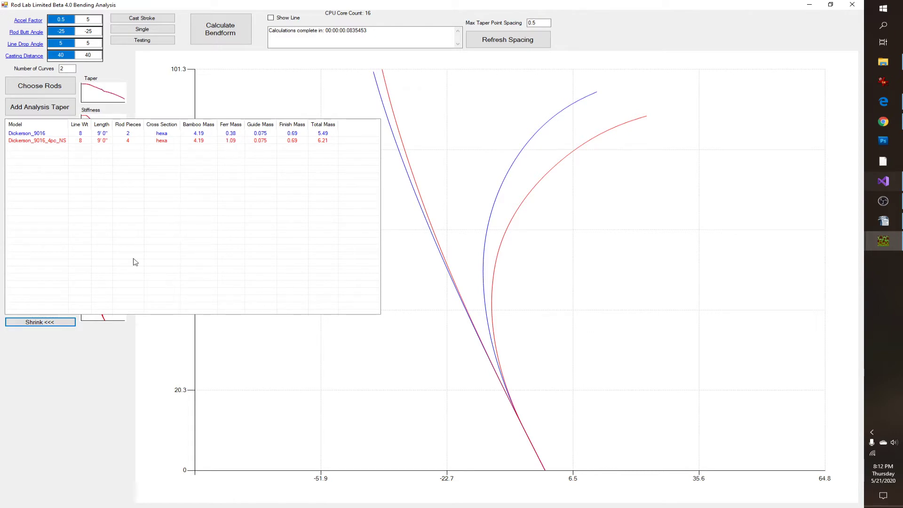
pyautogui.click(46, 324)
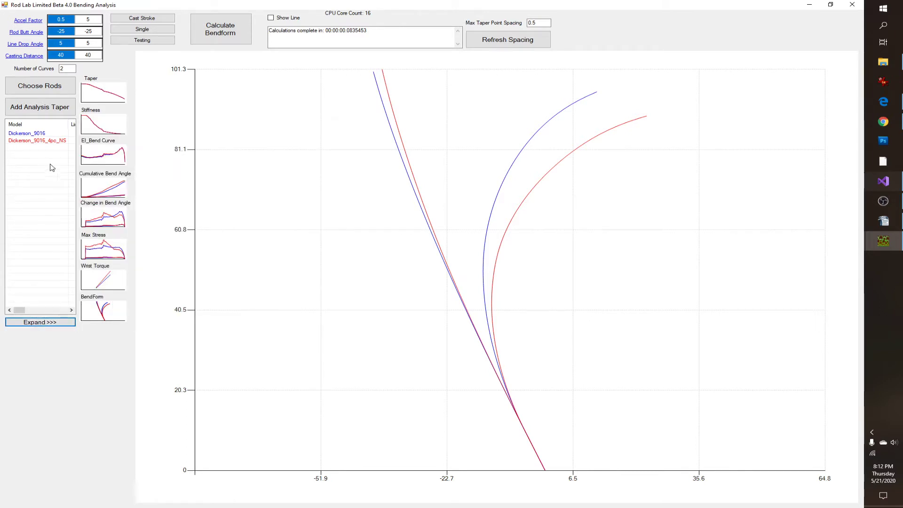
# Step: Add an analysis copy of the Dickerson_9016_4pc_NS taper and name it Dickerson_9016_4pc_AL
pyautogui.click(36, 142)
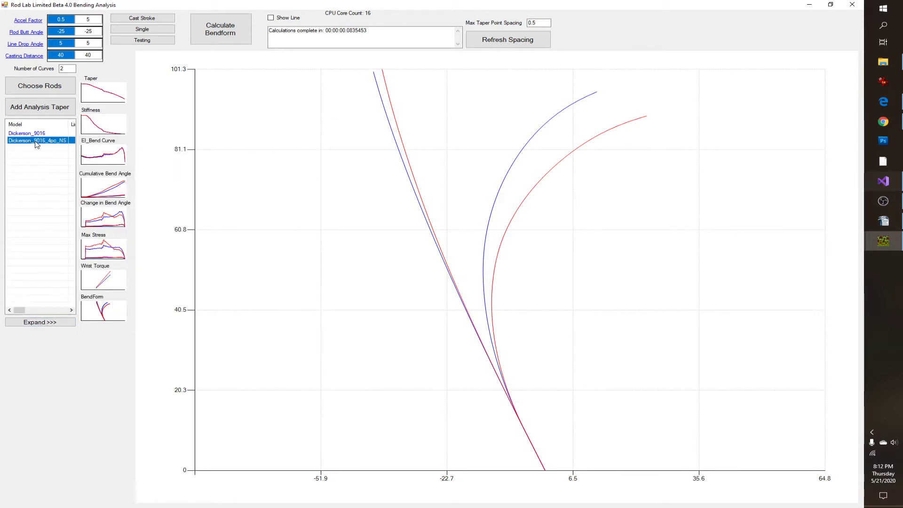
pyautogui.click(56, 108)
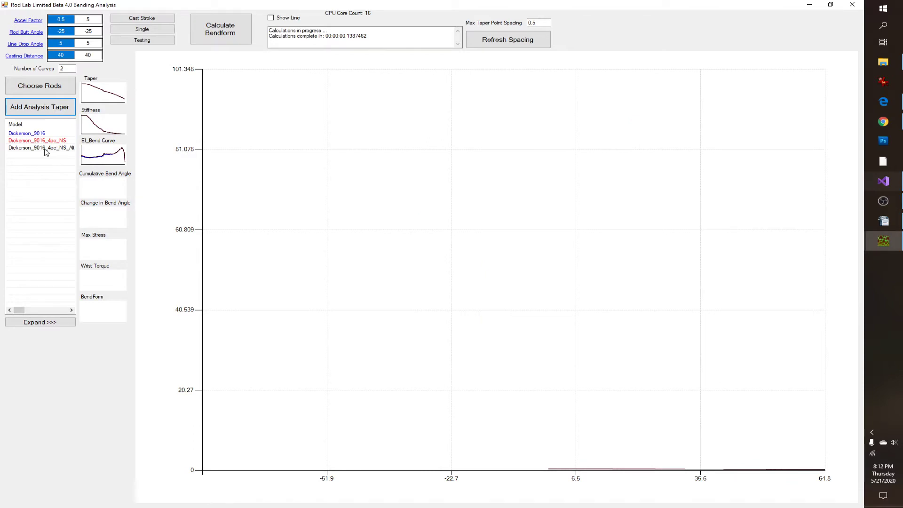
pyautogui.doubleClick(45, 148)
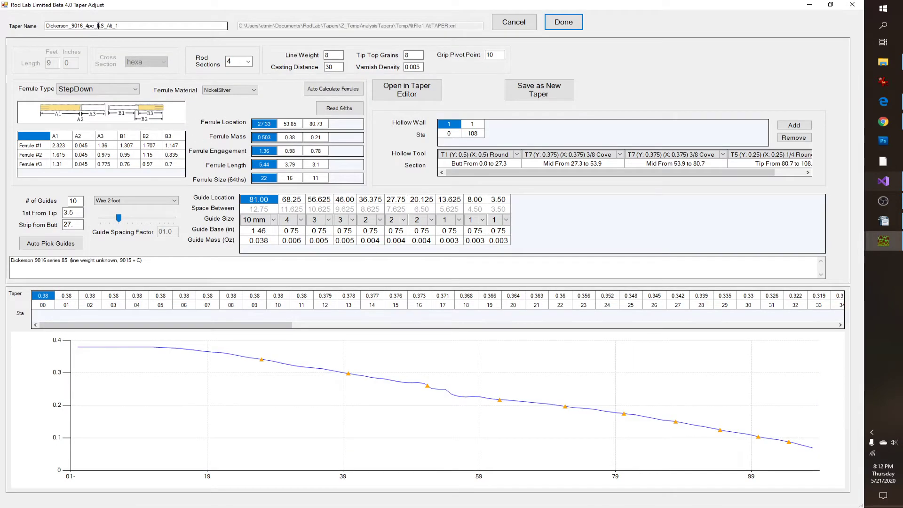
pyautogui.moveTo(94, 26); pyautogui.dragTo(142, 24)
pyautogui.write('_A')
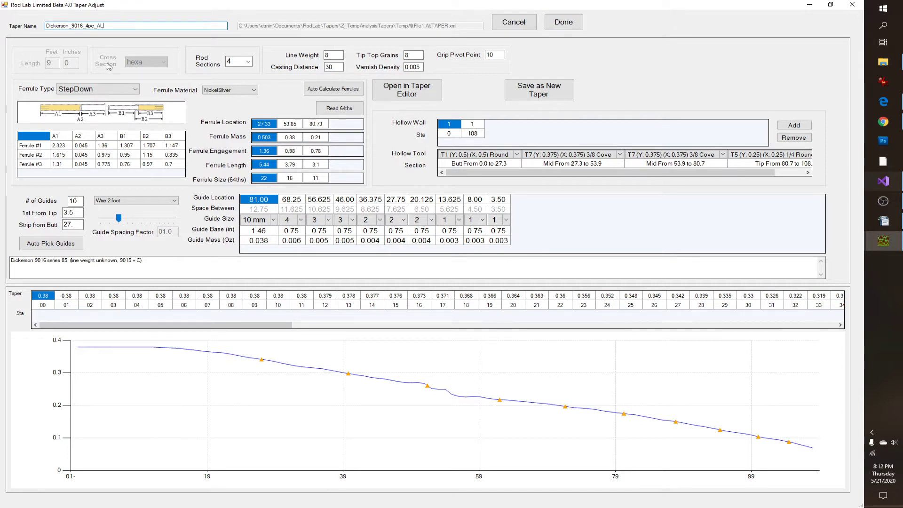
# Step: Give the copy SuperZ_Truncated ferrules in Aluminum and recalculate the bendform
pyautogui.click(120, 89)
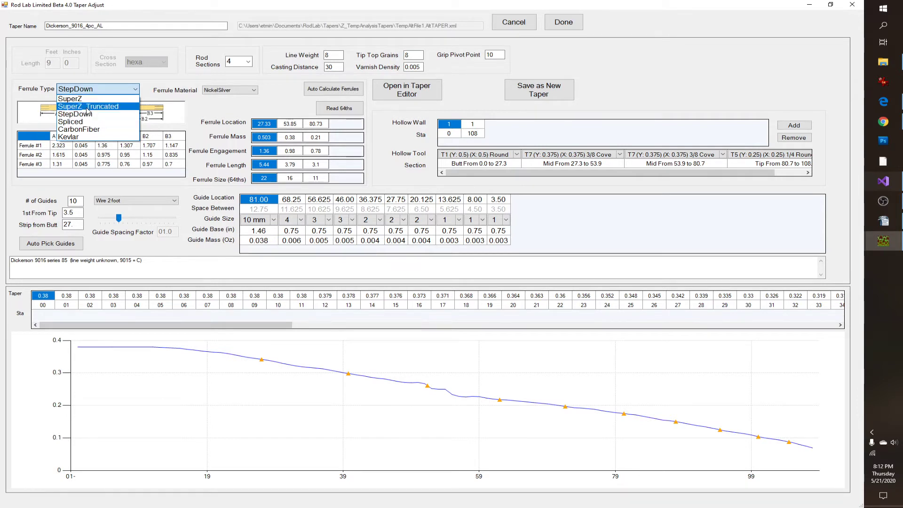
pyautogui.click(88, 106)
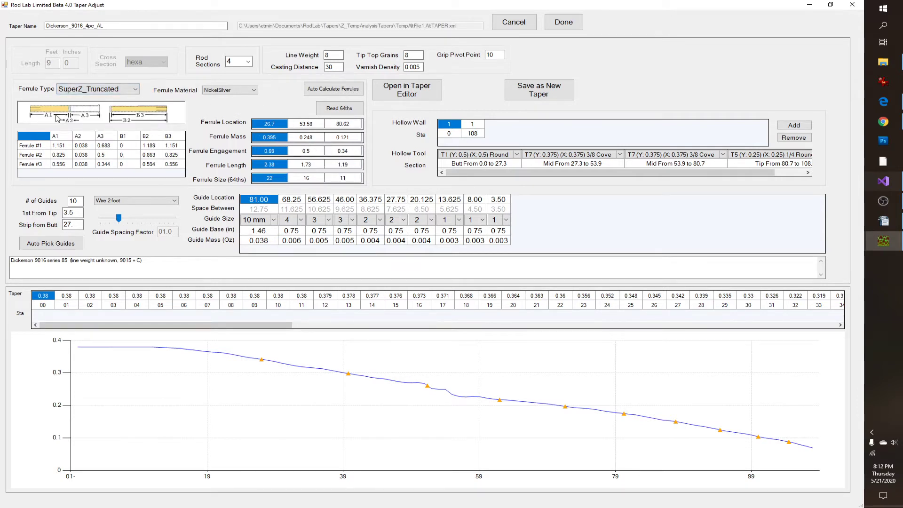
pyautogui.click(253, 90)
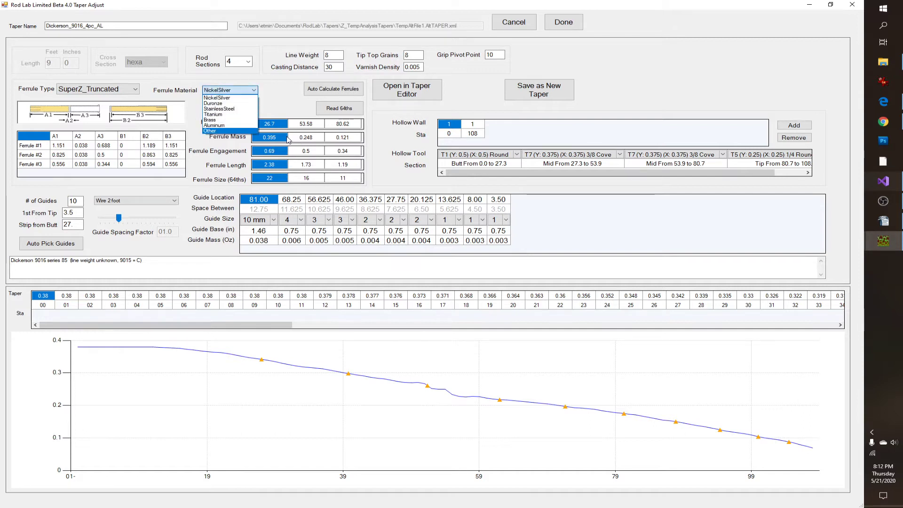
pyautogui.click(230, 125)
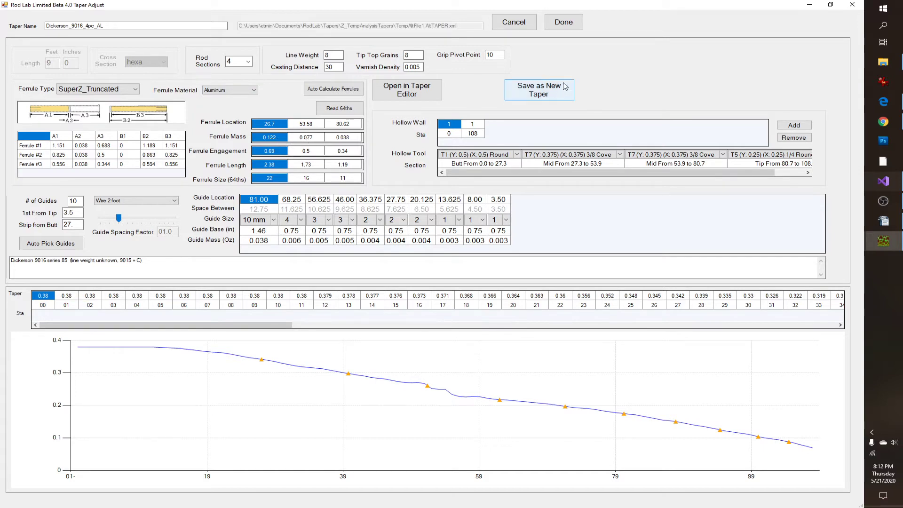
pyautogui.click(564, 25)
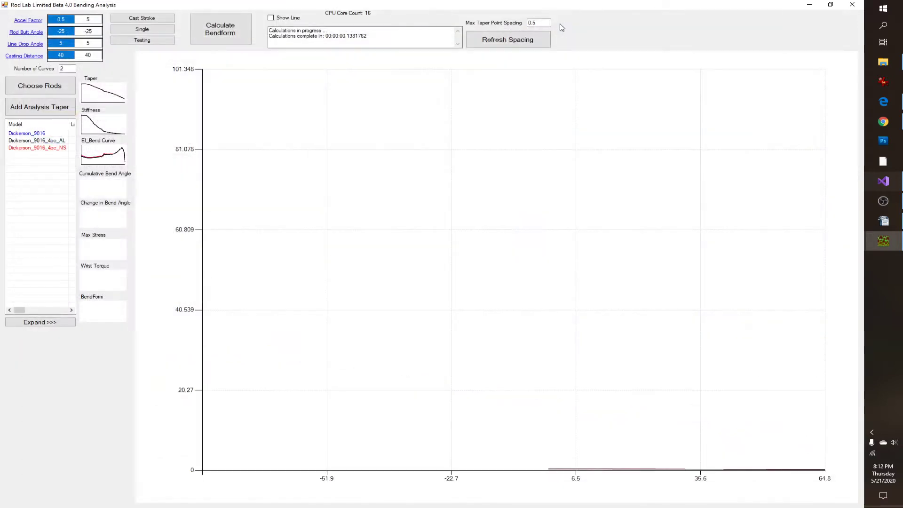
pyautogui.click(221, 29)
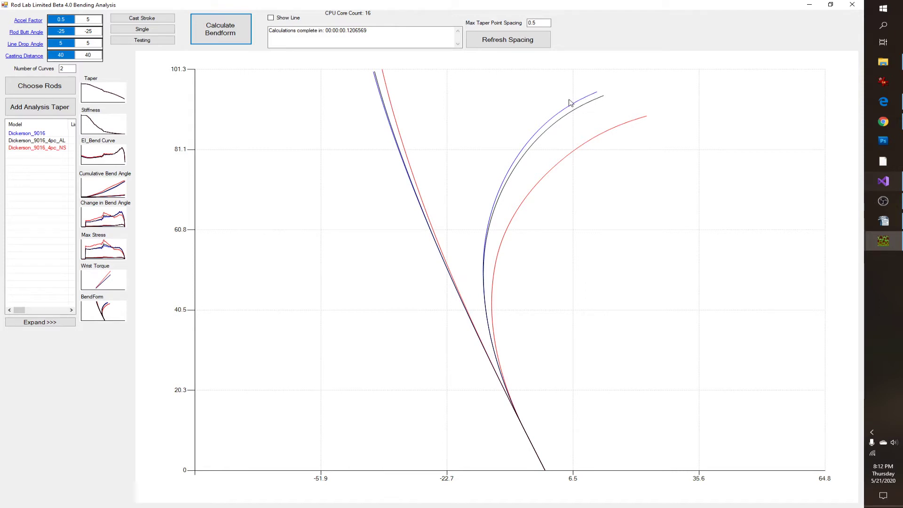
# Step: Add an analysis copy of the Dickerson_9016_4pc_AL taper and name it Dickerson_9016_4pc_AL_WipeOn
pyautogui.click(50, 141)
pyautogui.click(42, 110)
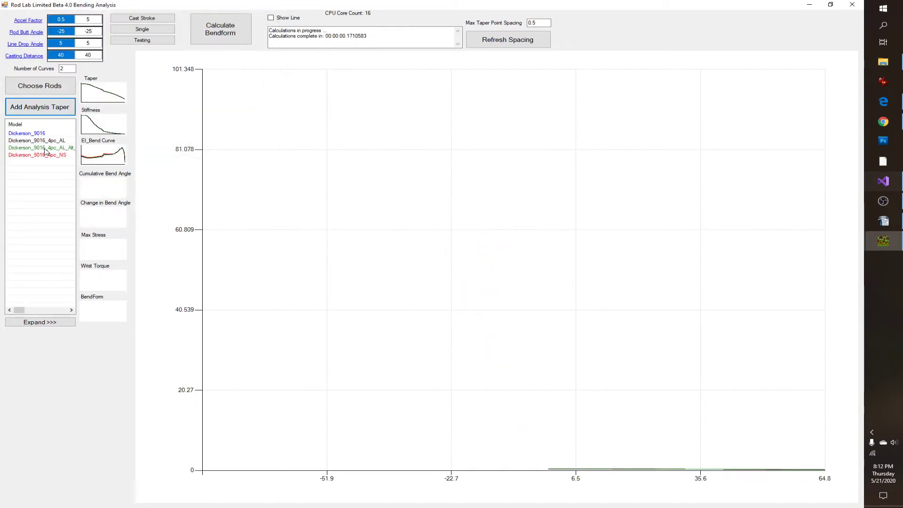
pyautogui.doubleClick(46, 150)
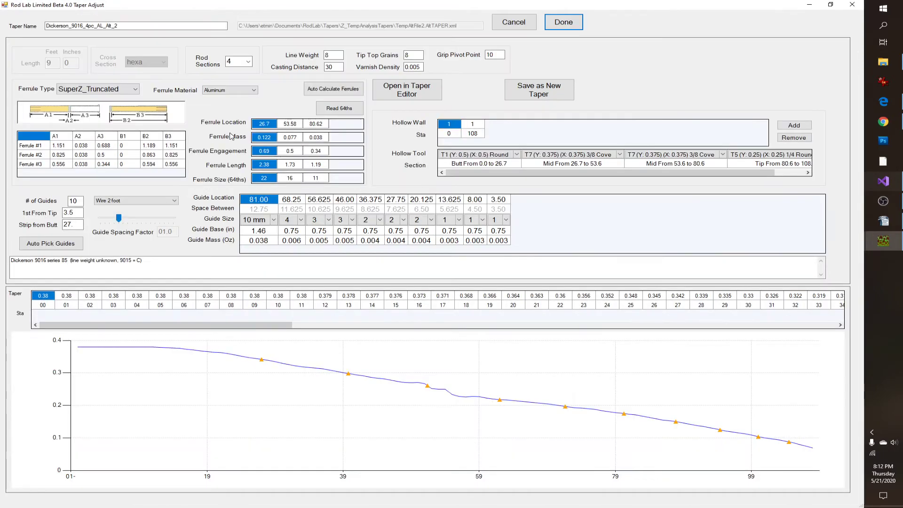
pyautogui.moveTo(107, 27); pyautogui.dragTo(264, 33)
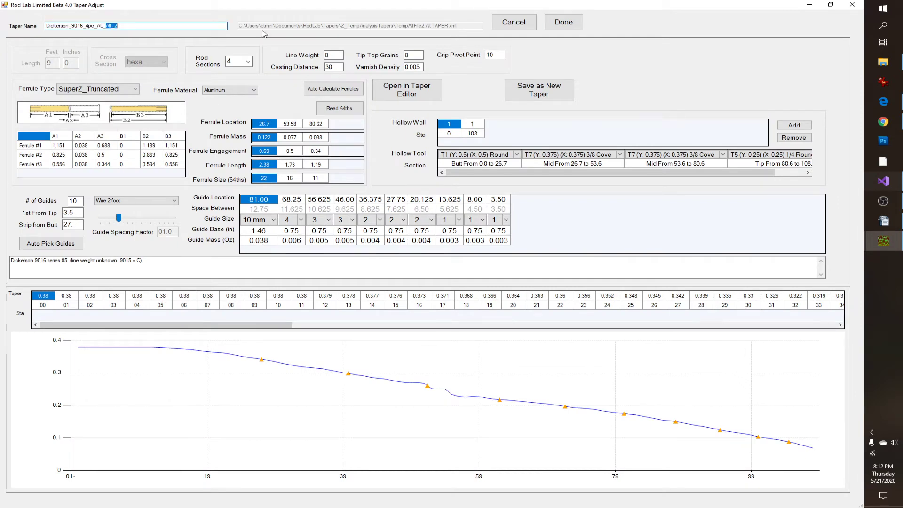
pyautogui.write('WipeOn')
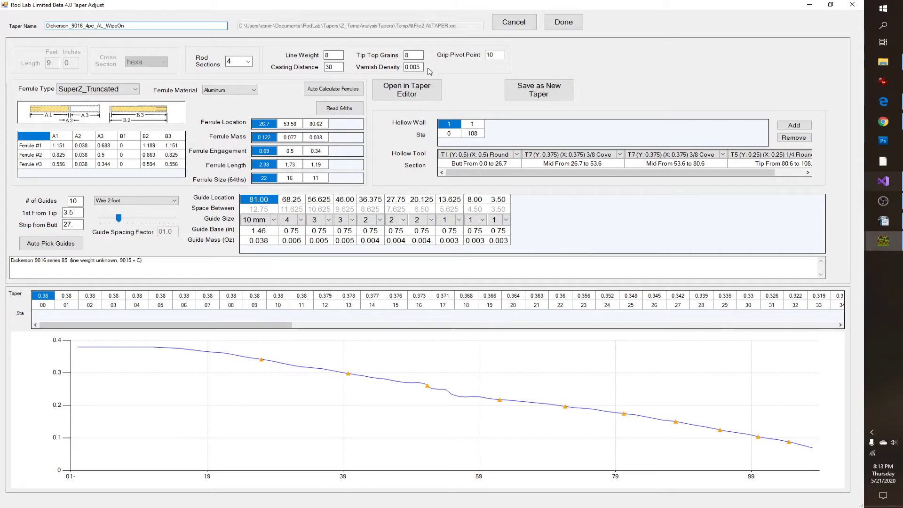
# Step: Set the WipeOn taper's varnish density to 0.002 and recalculate the bendform
pyautogui.moveTo(417, 66); pyautogui.dragTo(421, 67)
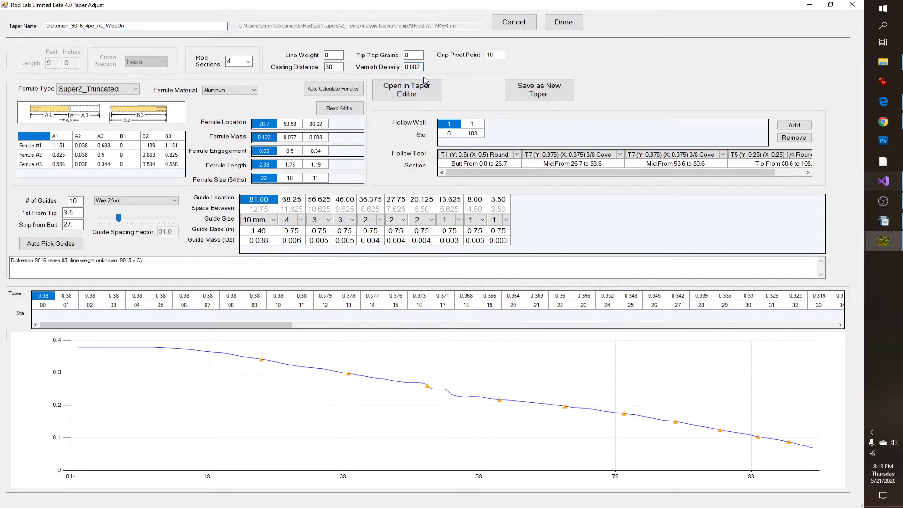
pyautogui.click(565, 23)
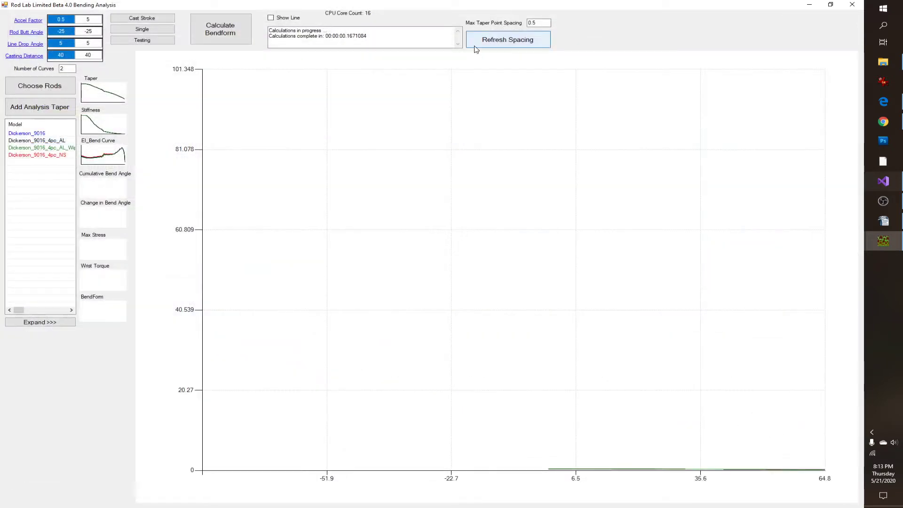
pyautogui.click(229, 31)
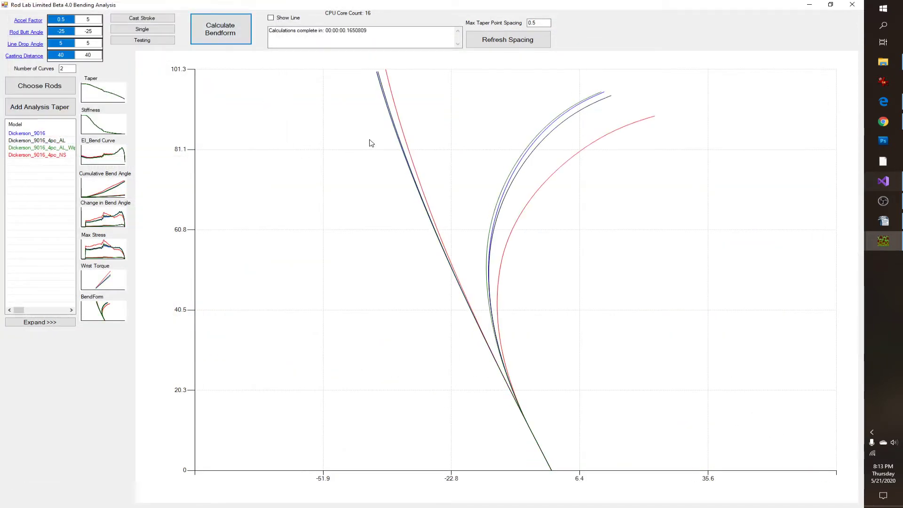
# Step: Delete the Dickerson_9016_4pc_AL and Dickerson_9016_4pc_NS tapers from the comparison and recalculate the bendform
pyautogui.click(60, 148)
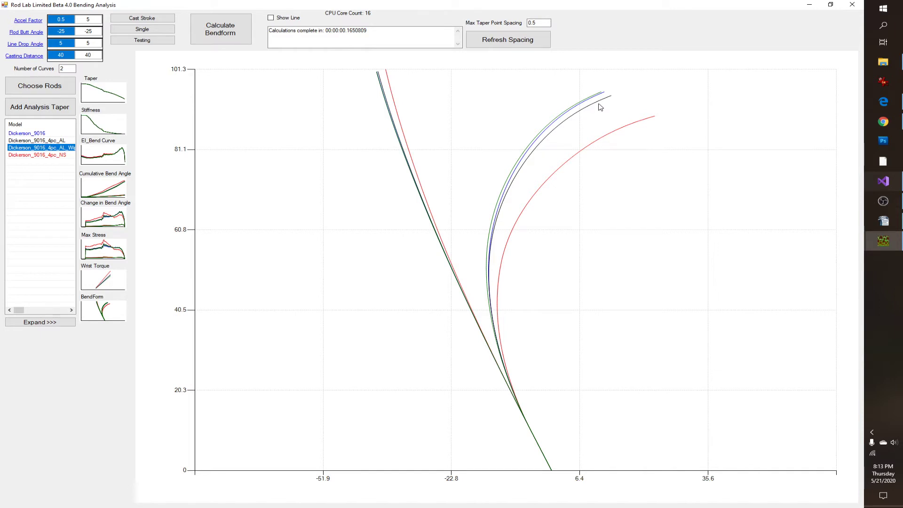
pyautogui.click(40, 141)
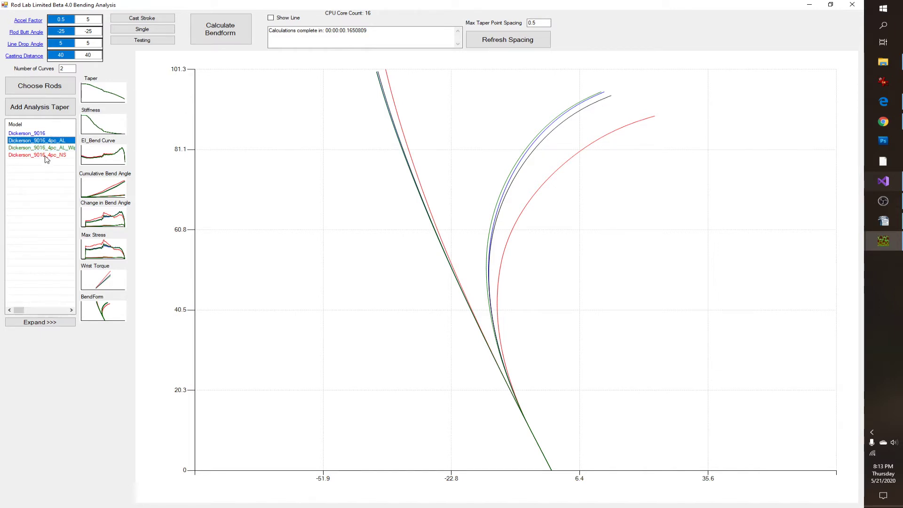
pyautogui.keyDown('ctrl'); pyautogui.click(45, 156); pyautogui.keyUp('ctrl')
pyautogui.press('Delete')
pyautogui.click(222, 35)
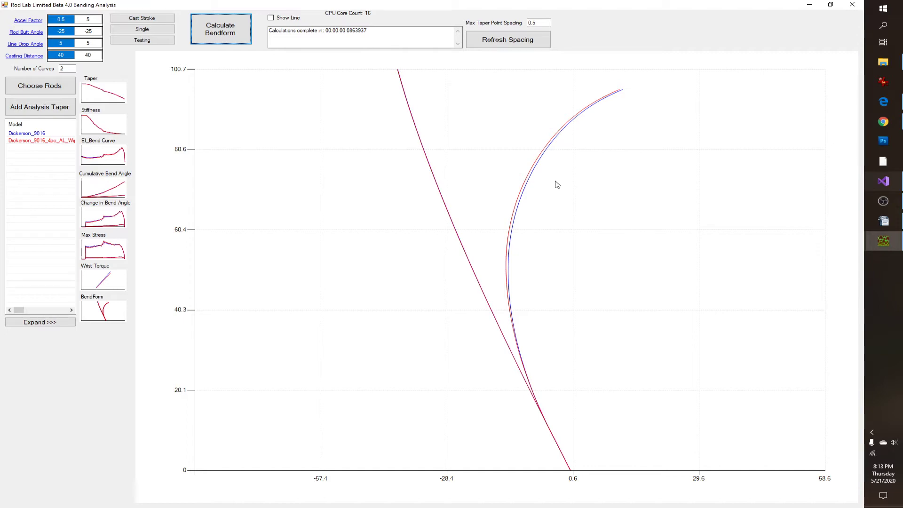
# Step: Delete the Dickerson_9016_4pc_AL_WipeOn taper from the comparison
pyautogui.click(23, 141)
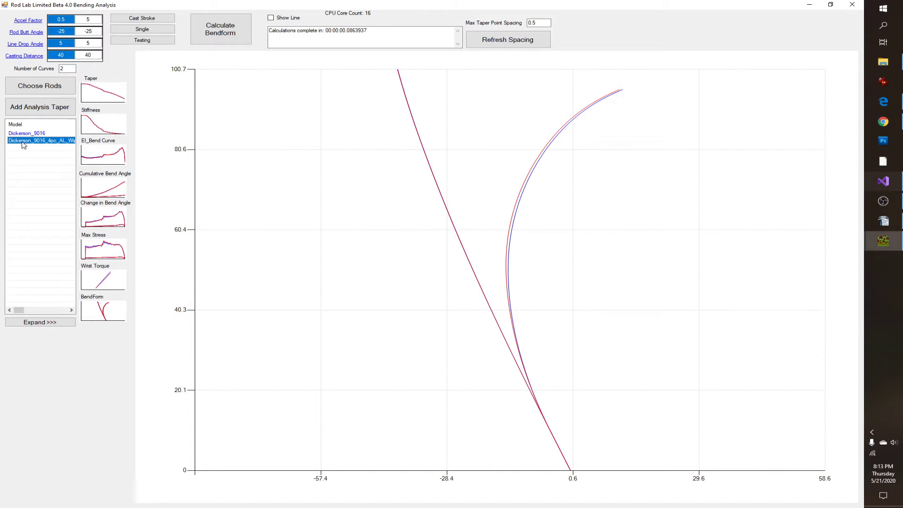
pyautogui.press('Delete')
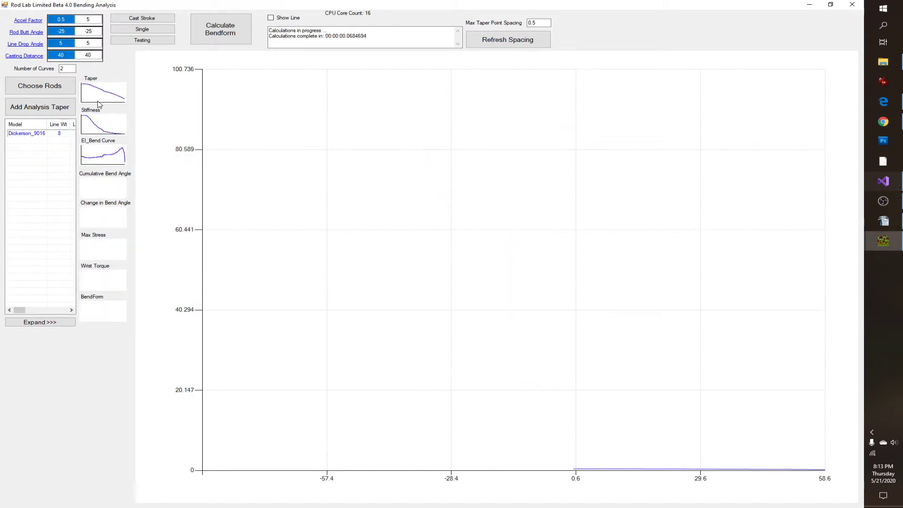
# Step: View the Dickerson_9016 taper graph, then calculate the bendform and view the Change in Bend Angle graph
pyautogui.click(99, 101)
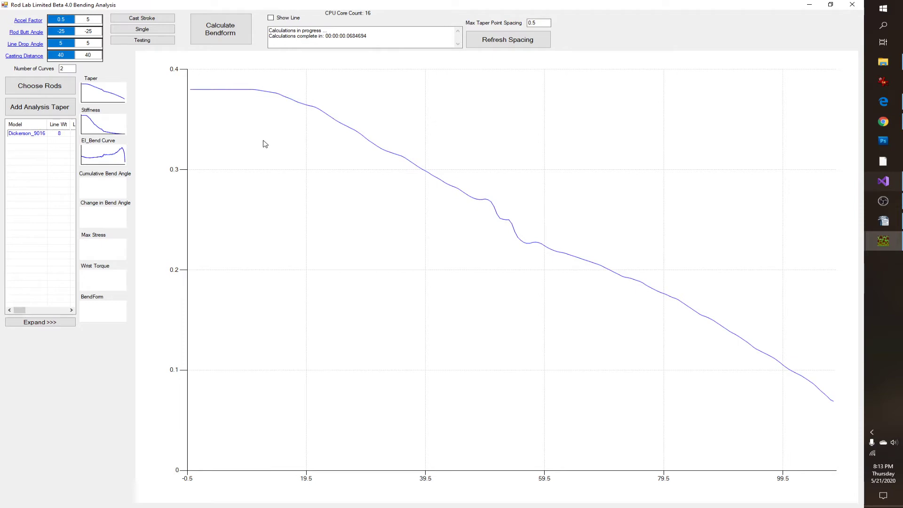
pyautogui.click(221, 30)
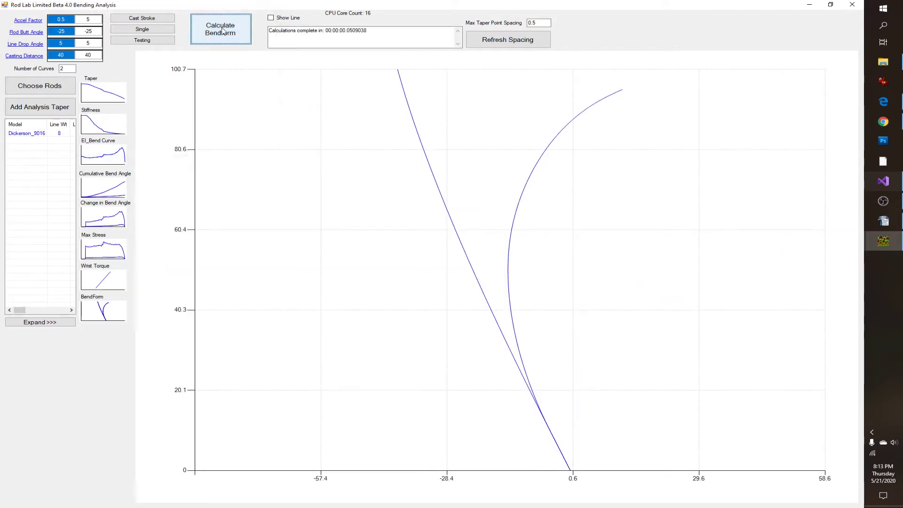
pyautogui.click(111, 221)
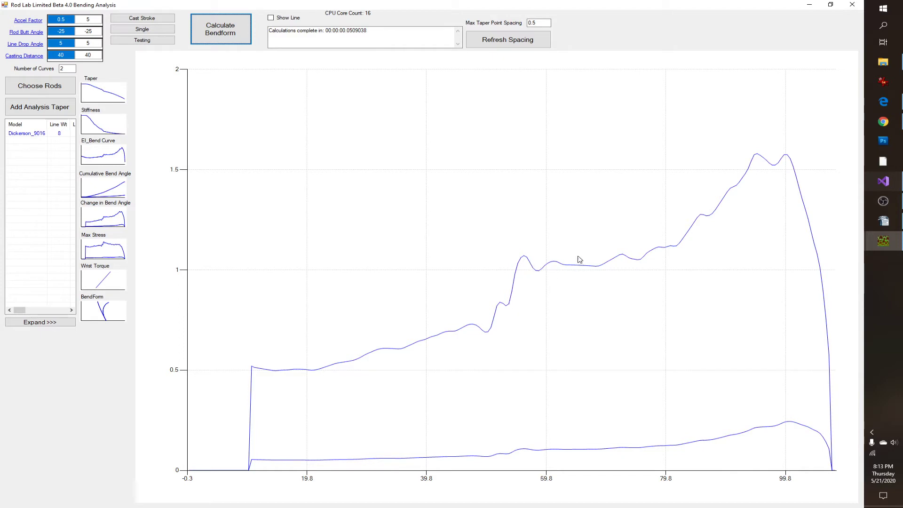
# Step: Set the number of curves to 12, recalculate the bendform, and view the Change in Bend Angle and Max Stress graphs
pyautogui.click(93, 21)
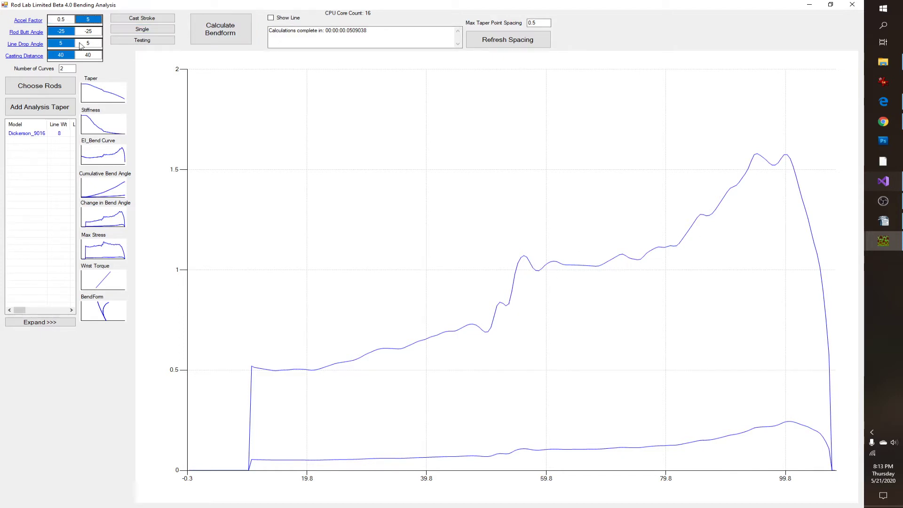
pyautogui.click(74, 69)
pyautogui.click(220, 29)
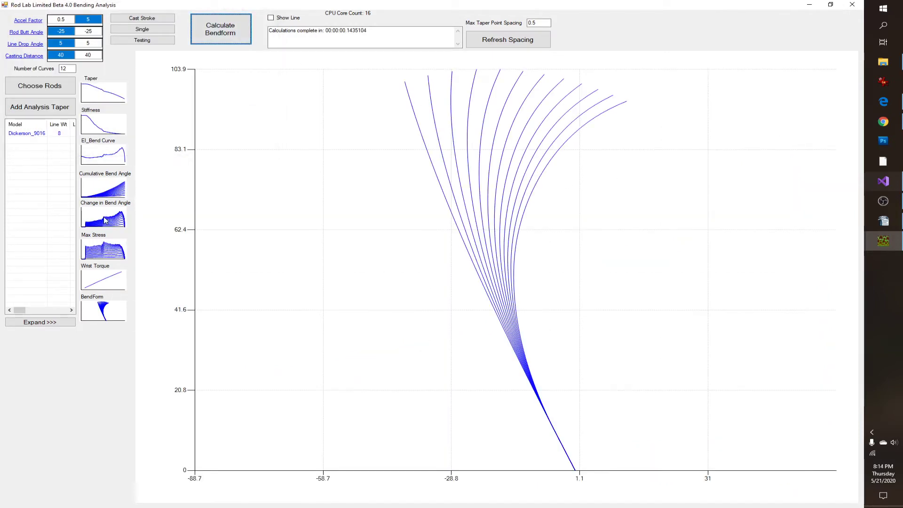
pyautogui.click(105, 221)
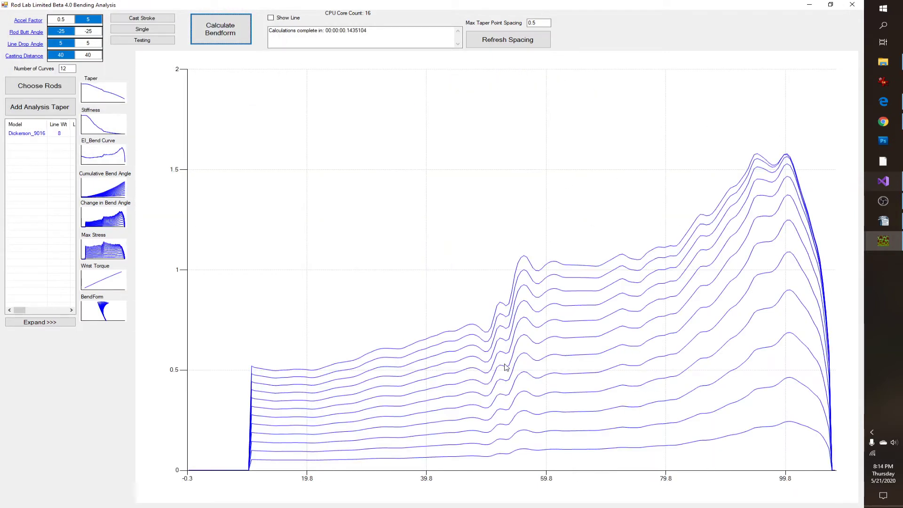
pyautogui.click(116, 251)
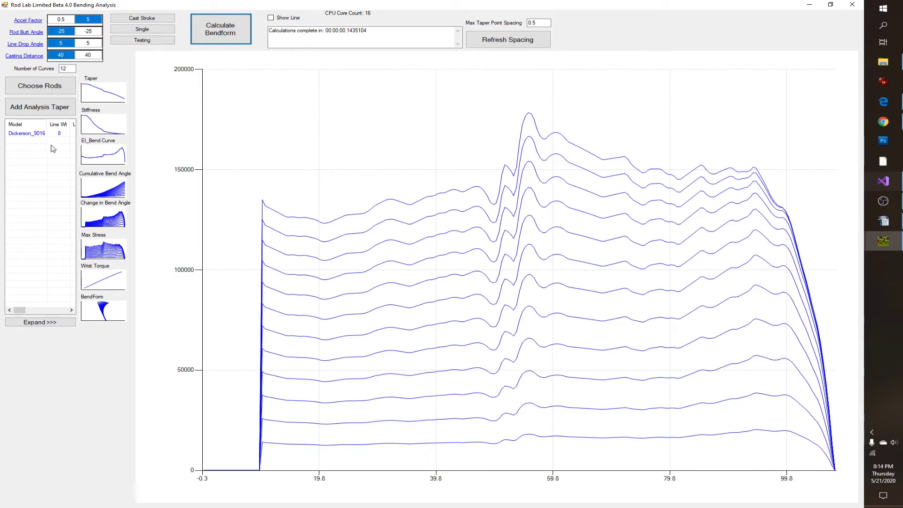
# Step: Set the number of curves to 2 and recalculate the bendform for Dickerson_9016
pyautogui.click(28, 134)
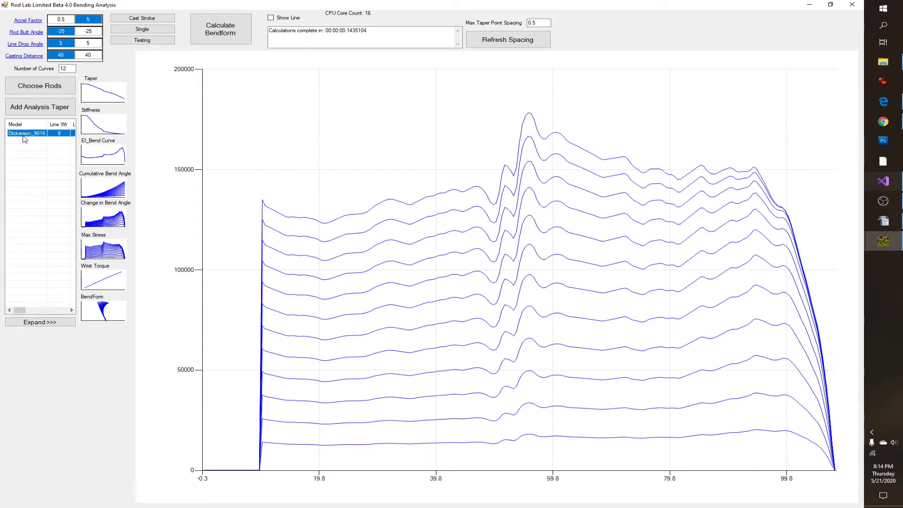
pyautogui.doubleClick(68, 66)
pyautogui.write('2')
pyautogui.press('Return')
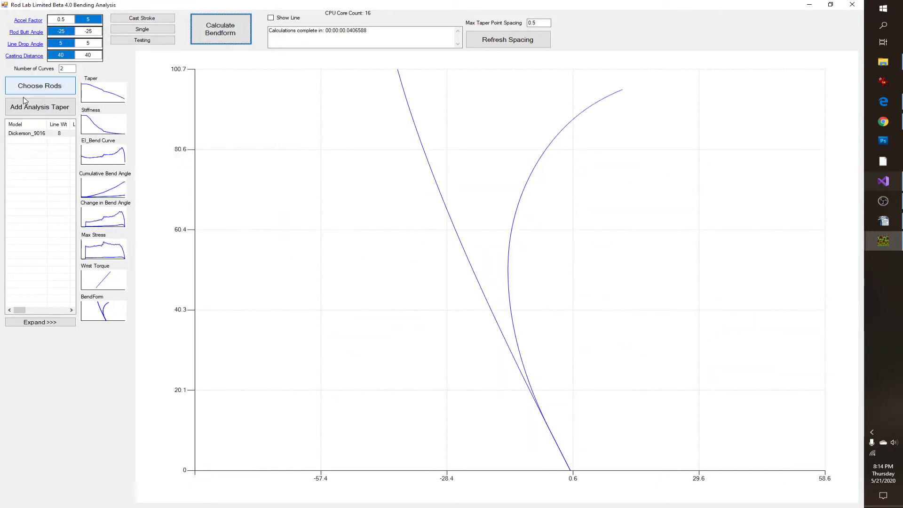
# Step: Add an analysis taper based on Dickerson_9016 and open it in a maximized Taper Editor
pyautogui.click(49, 141)
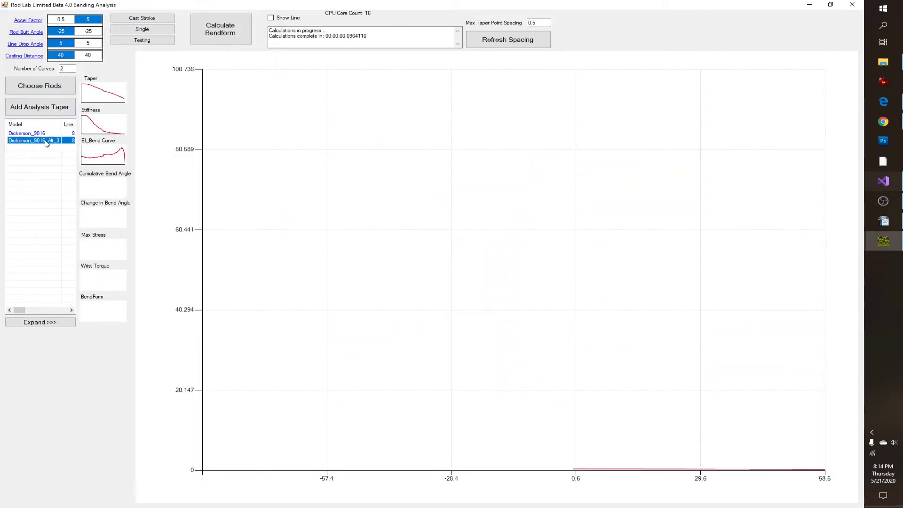
pyautogui.doubleClick(47, 142)
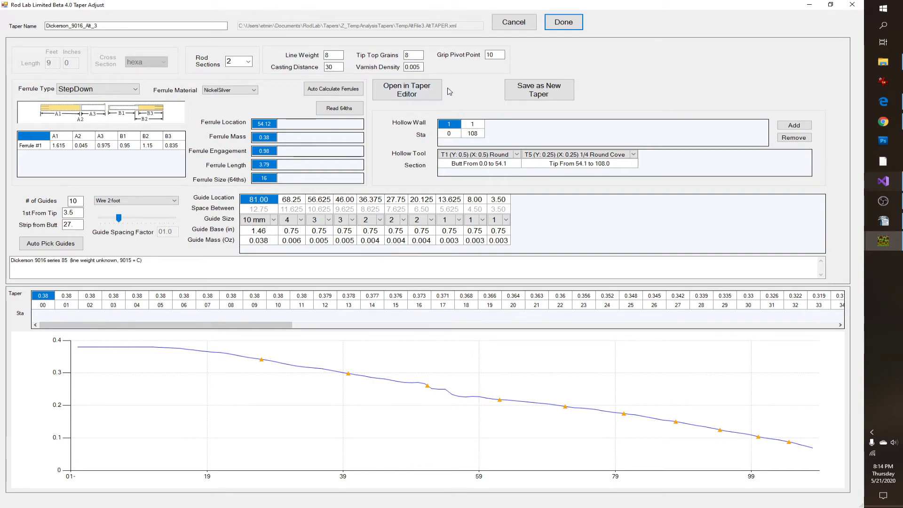
pyautogui.click(407, 94)
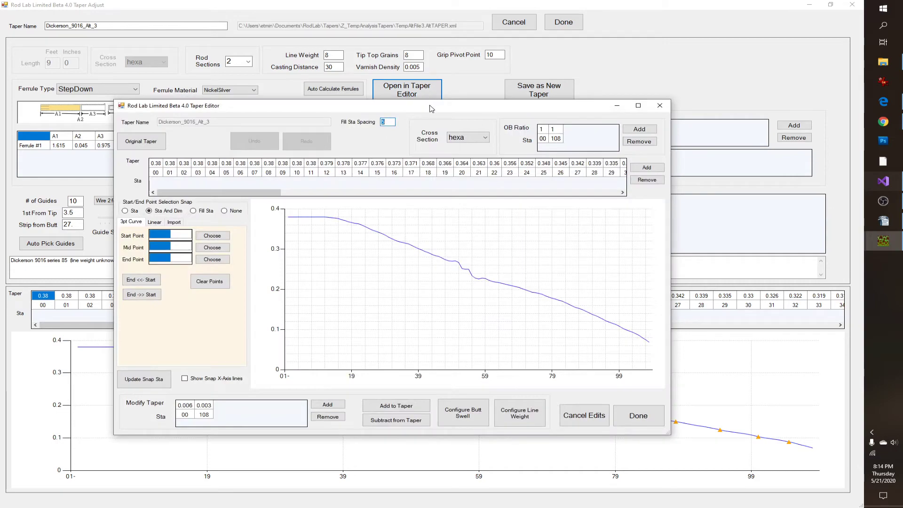
pyautogui.doubleClick(431, 108)
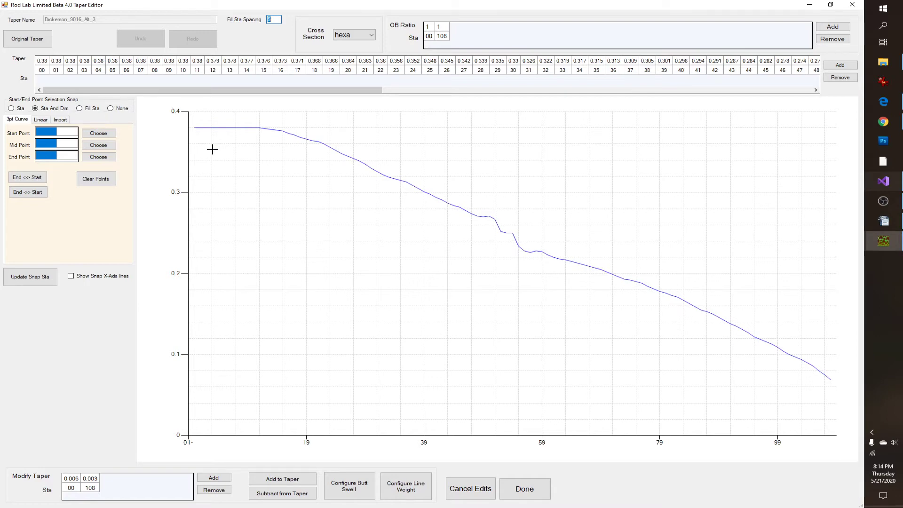
# Step: Replace the butt taper with linear segments from station 0 to station 48, with a midpoint at about station 15.2 and dimension 0.38
pyautogui.click(42, 122)
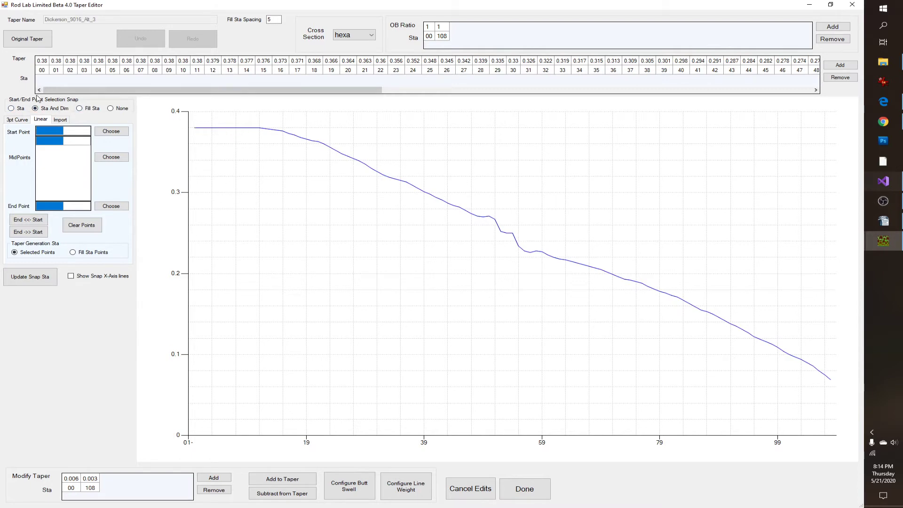
pyautogui.click(107, 133)
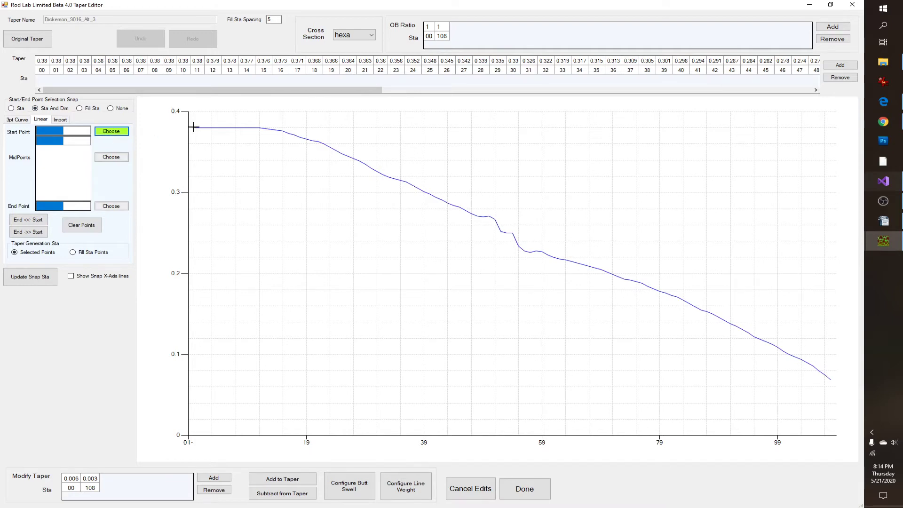
pyautogui.click(194, 127)
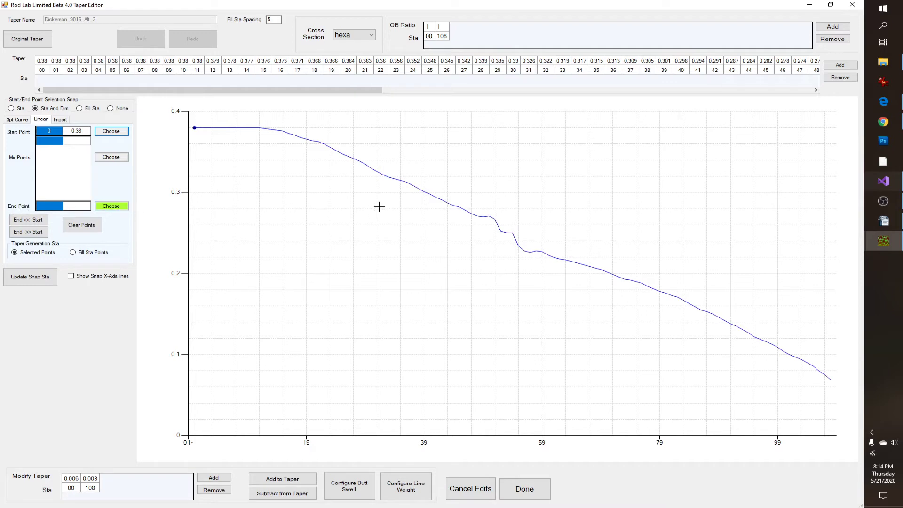
pyautogui.click(476, 216)
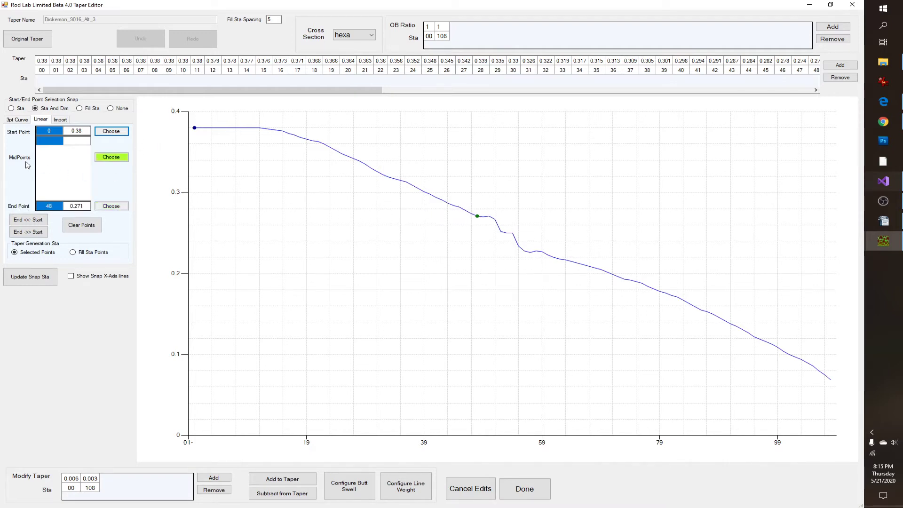
pyautogui.click(284, 128)
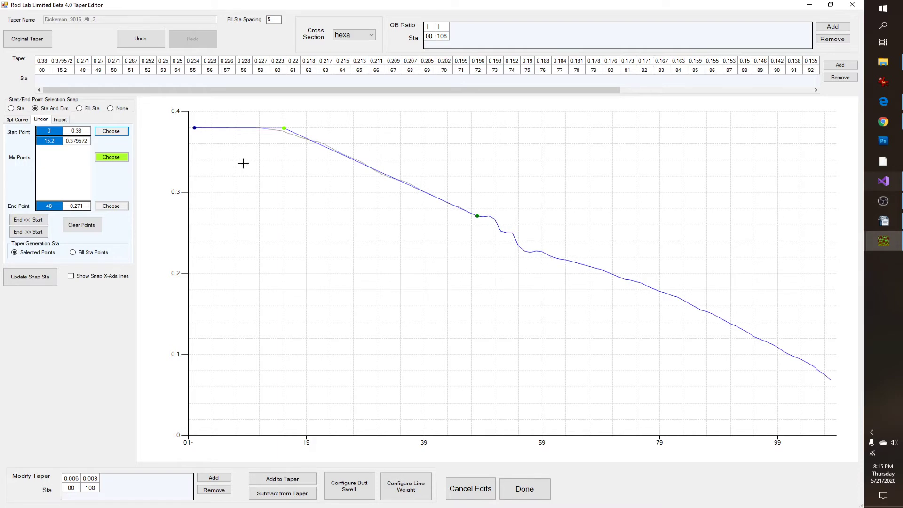
# Step: Set the fill station spacing to 1 and fit a three-point curve from station 63 to 99 with its midpoint near station 80
pyautogui.click(19, 121)
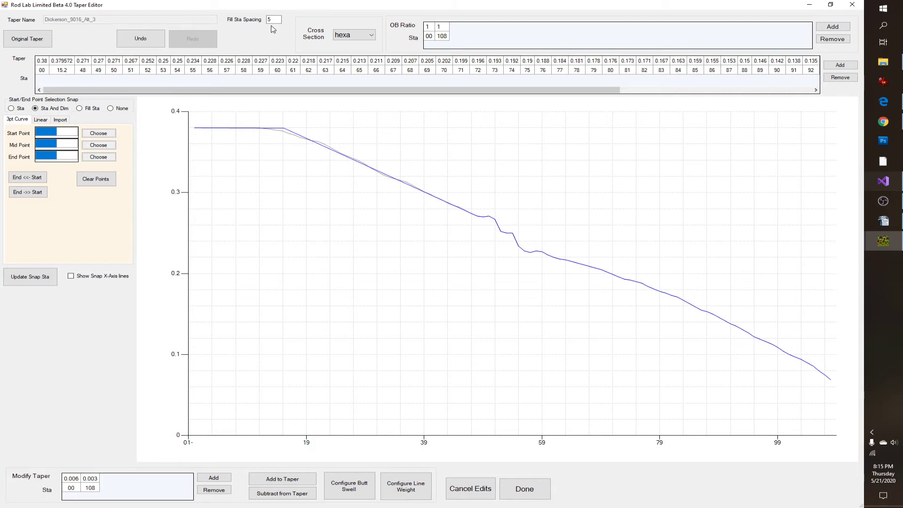
pyautogui.doubleClick(274, 20)
pyautogui.click(99, 133)
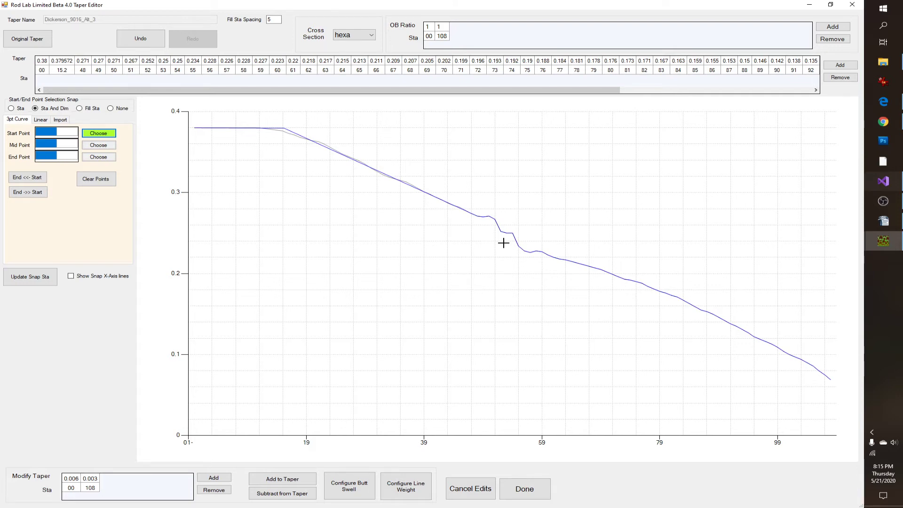
pyautogui.doubleClick(273, 20)
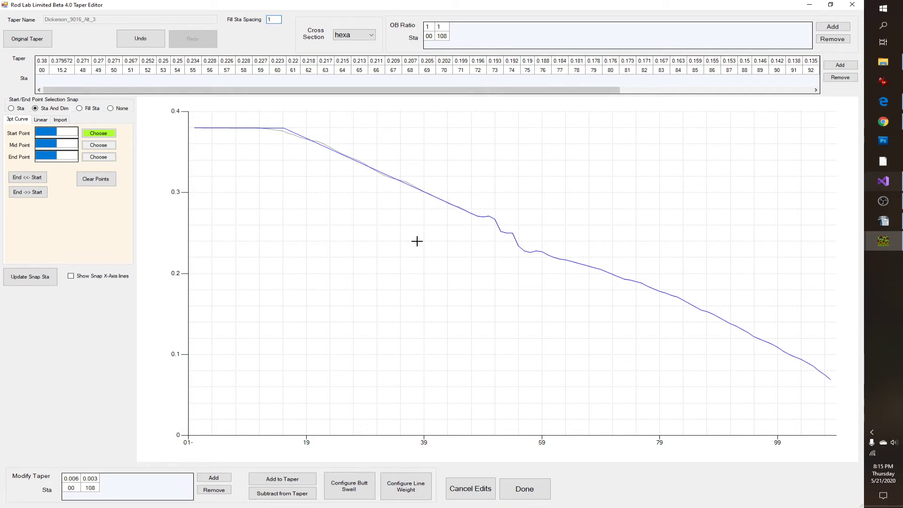
pyautogui.click(565, 259)
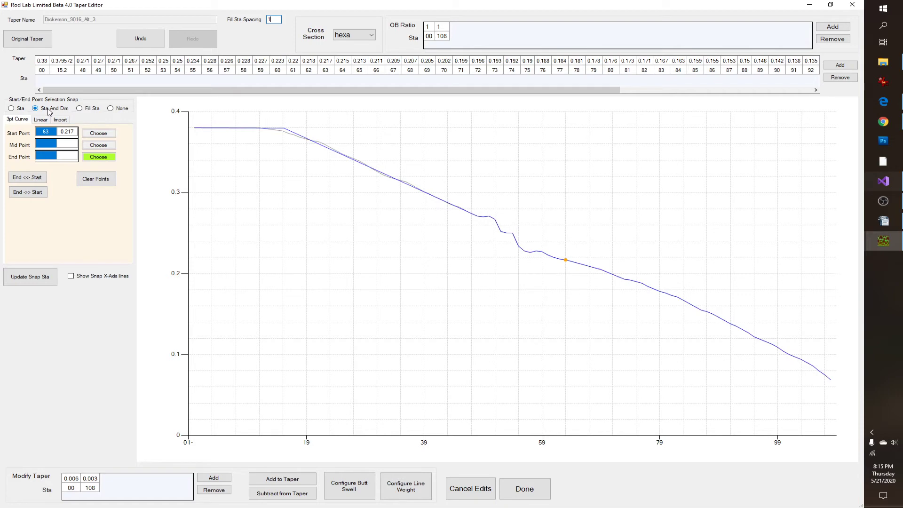
pyautogui.click(776, 346)
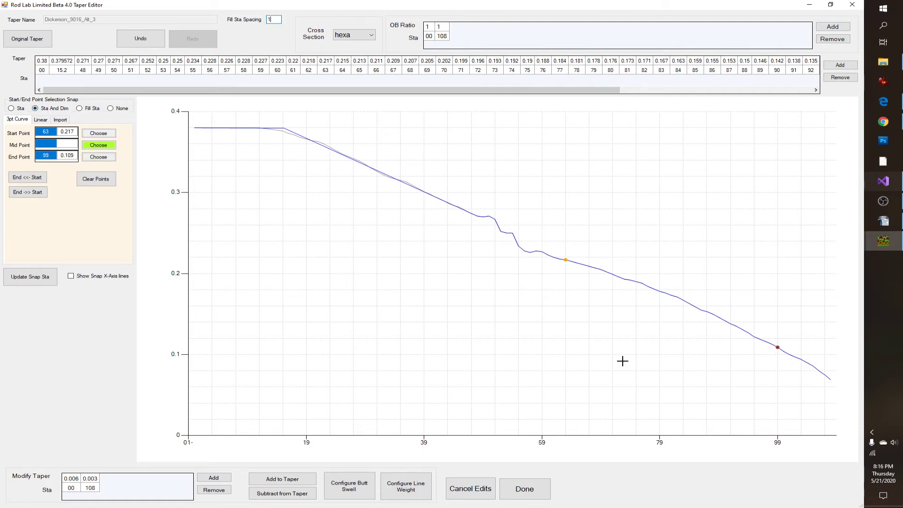
pyautogui.click(667, 293)
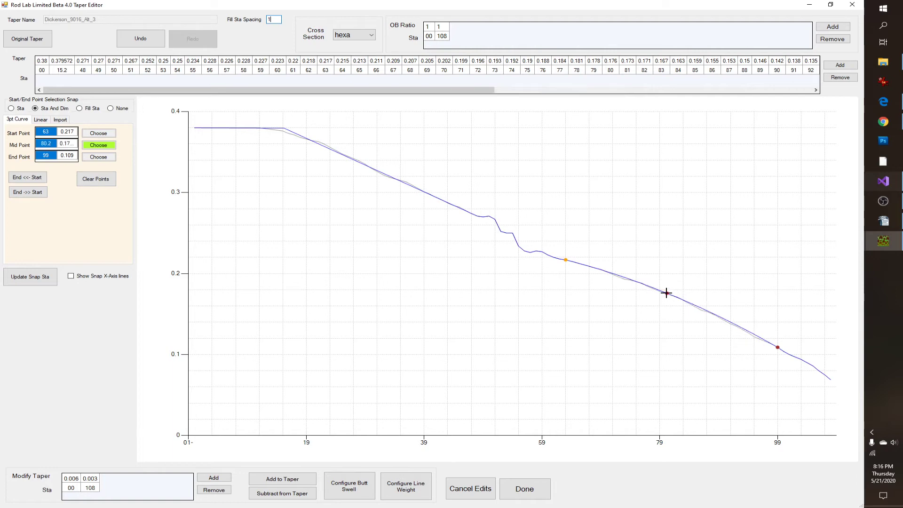
pyautogui.click(664, 294)
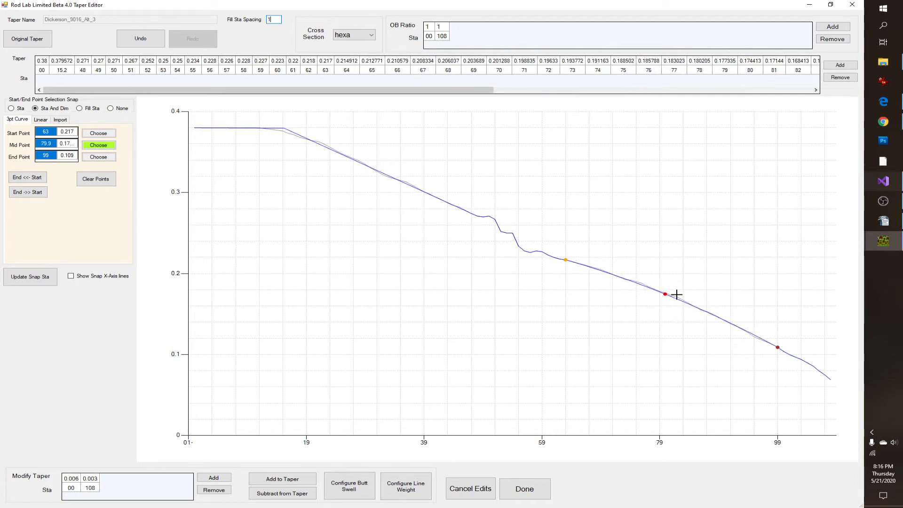
# Step: Try several raised and lowered midpoints for the curve between stations 63 and 99, and undo the last raised midpoint
pyautogui.moveTo(675, 287); pyautogui.dragTo(644, 236)
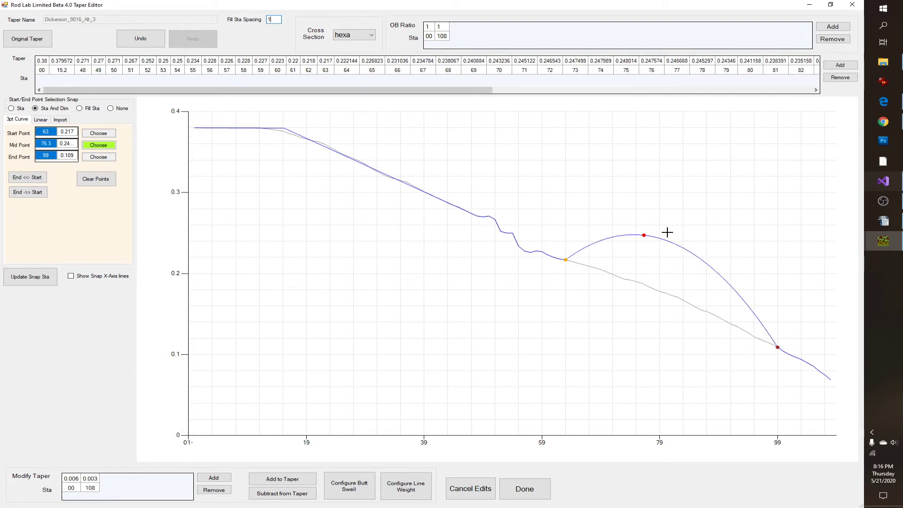
pyautogui.click(701, 218)
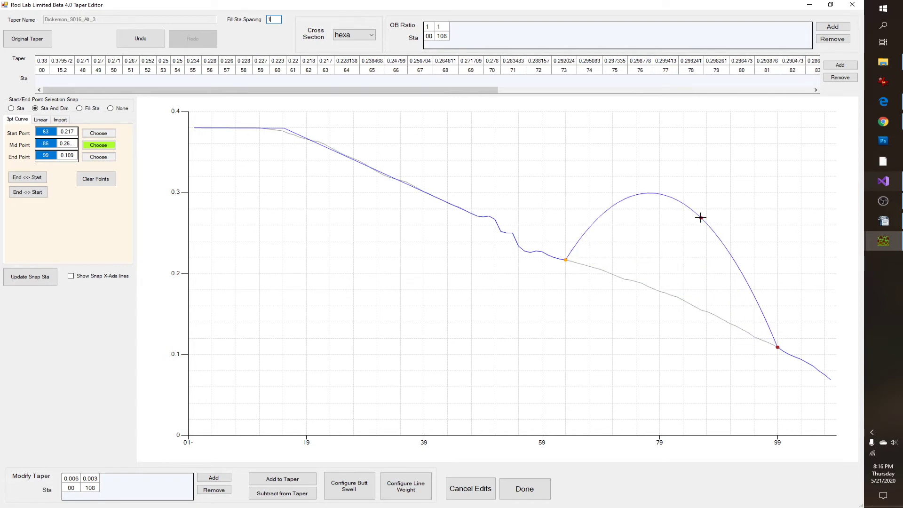
pyautogui.click(675, 297)
pyautogui.click(684, 300)
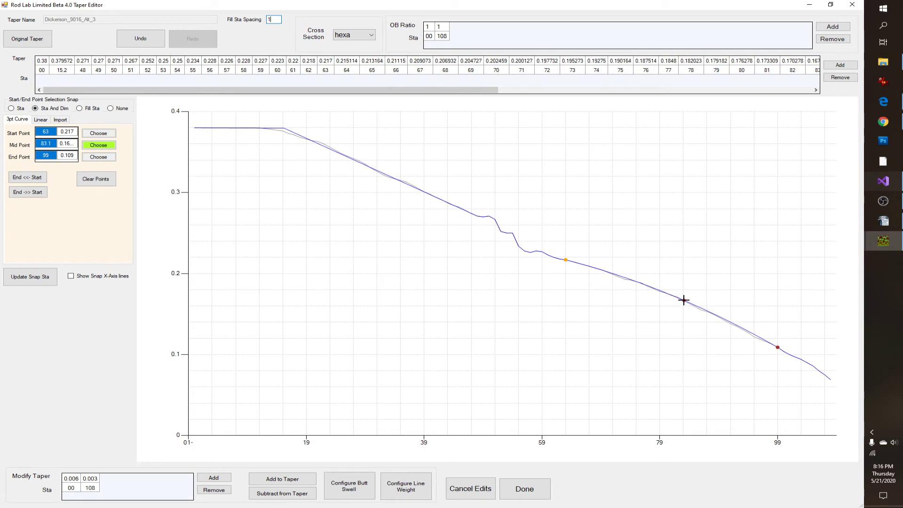
pyautogui.click(684, 301)
pyautogui.click(683, 303)
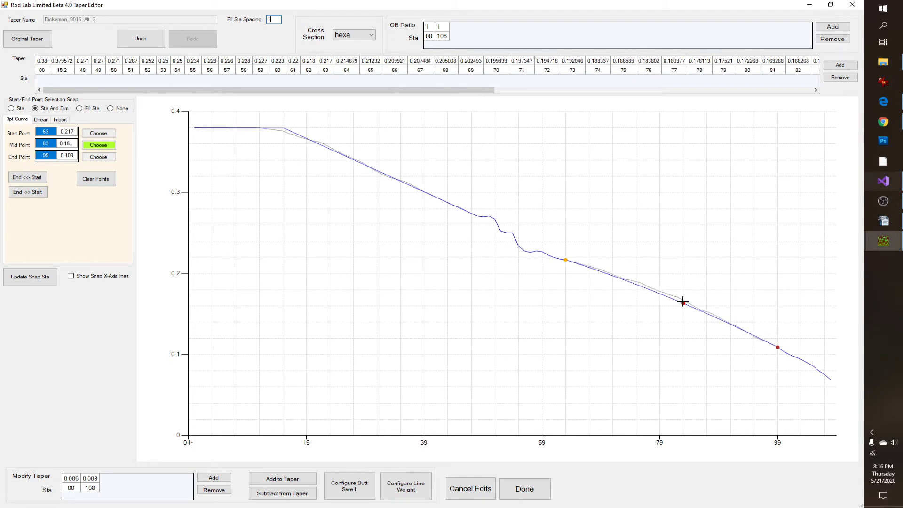
pyautogui.click(675, 261)
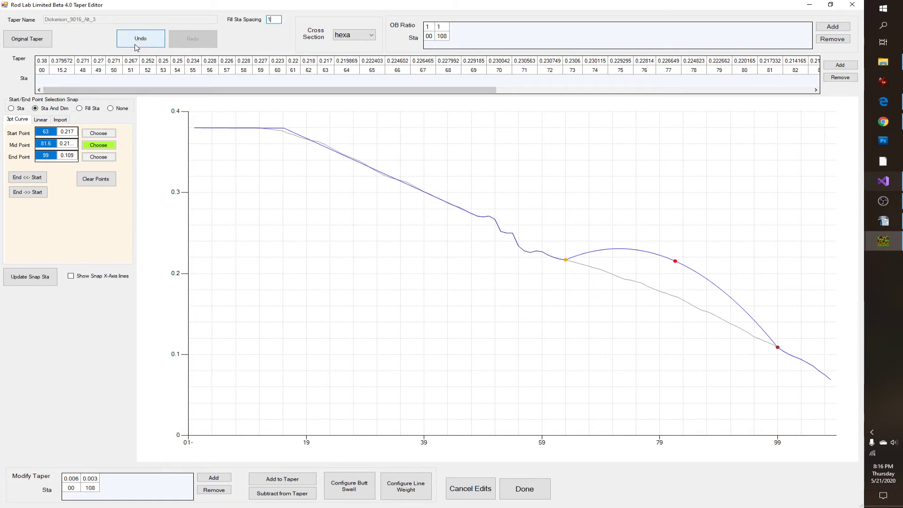
pyautogui.click(136, 46)
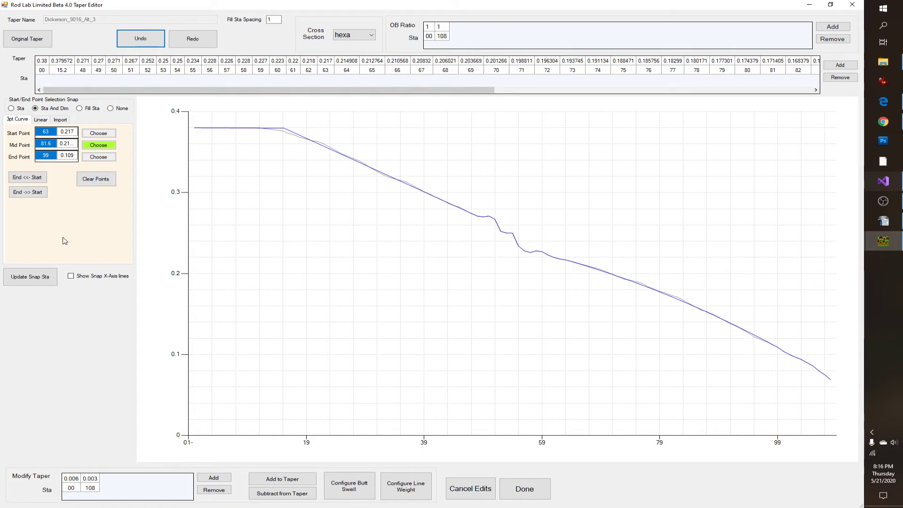
# Step: Continue with a three-point curve from station 99 to 108, its midpoint near station 105, and accept the edits to the analysis taper
pyautogui.click(28, 196)
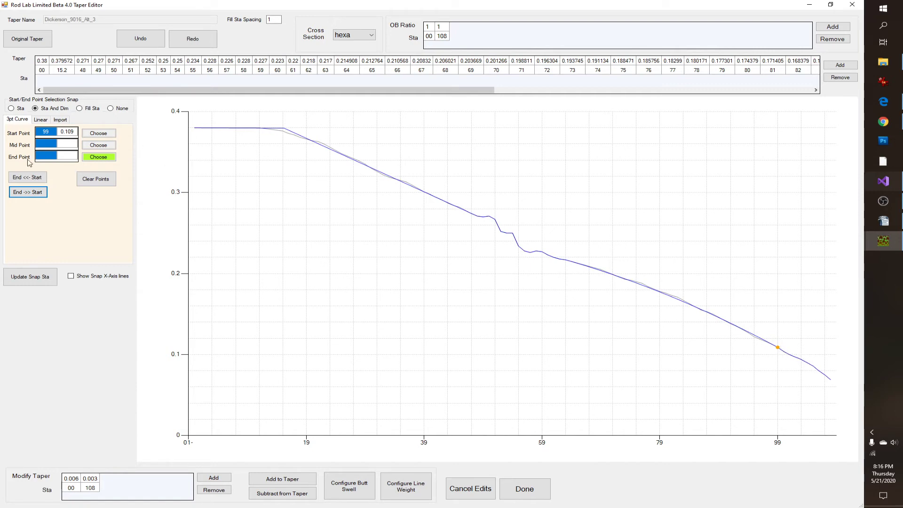
pyautogui.click(831, 380)
pyautogui.click(813, 365)
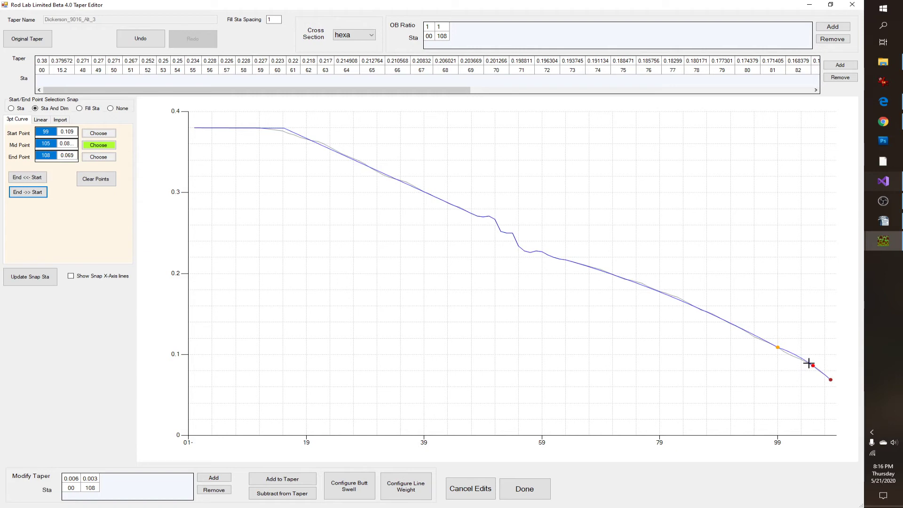
pyautogui.click(809, 364)
pyautogui.click(540, 494)
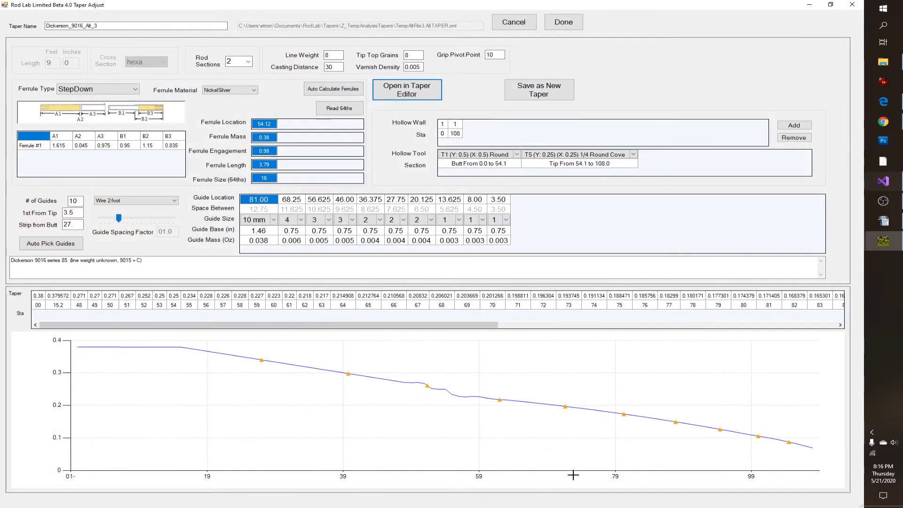
pyautogui.click(563, 22)
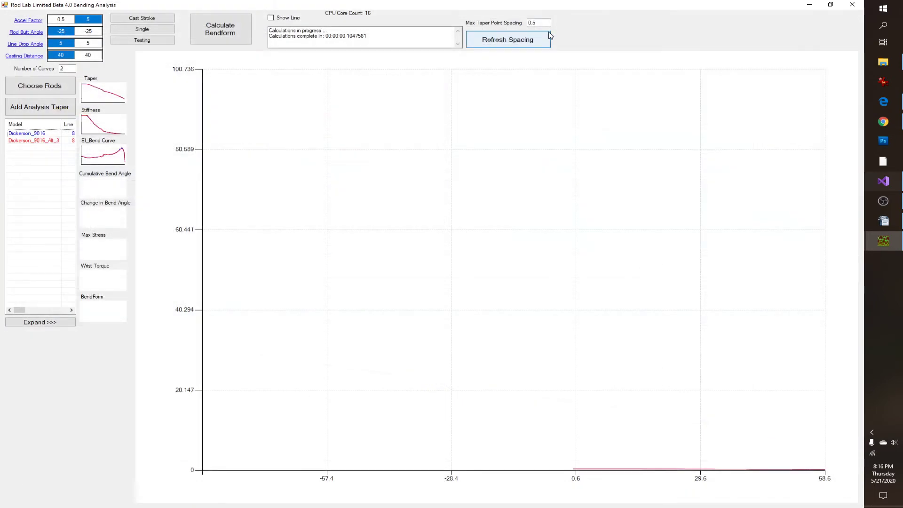
# Step: Compare the tapers of both rods, calculate their bendform, and examine the change in bend angle graph
pyautogui.click(108, 94)
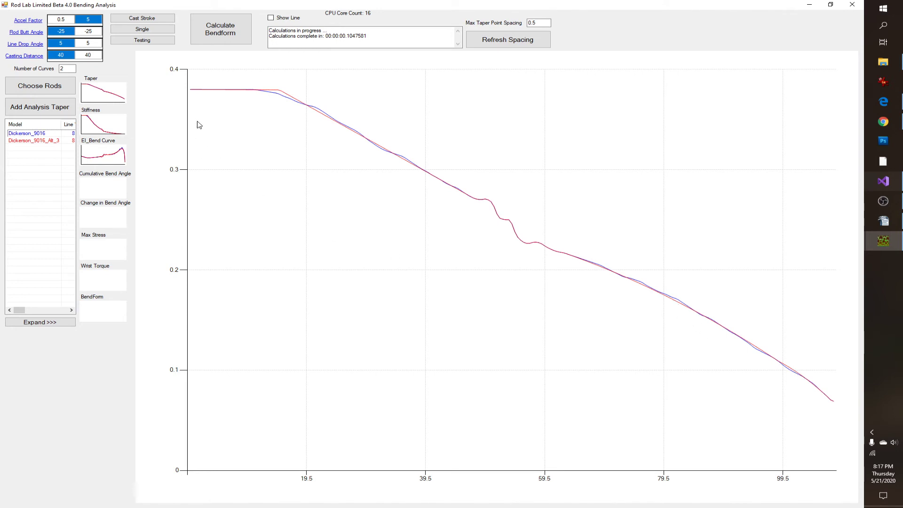
pyautogui.click(222, 34)
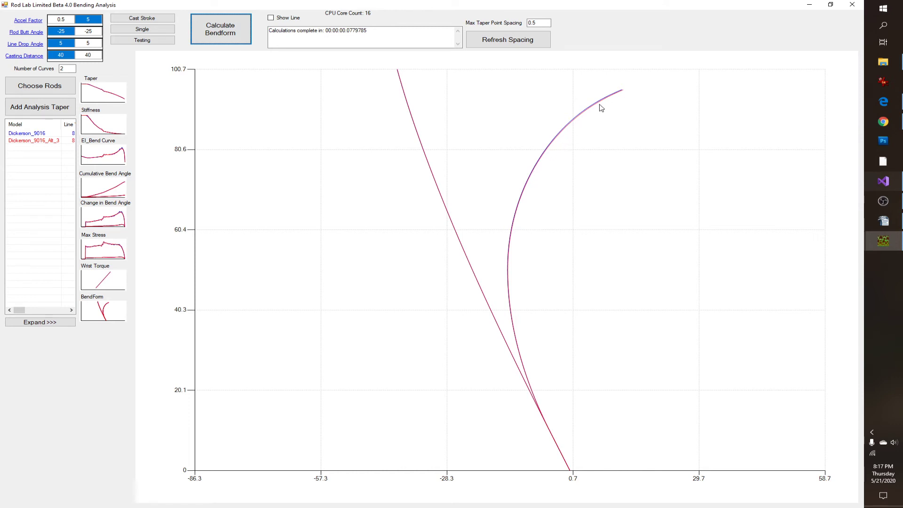
pyautogui.click(116, 221)
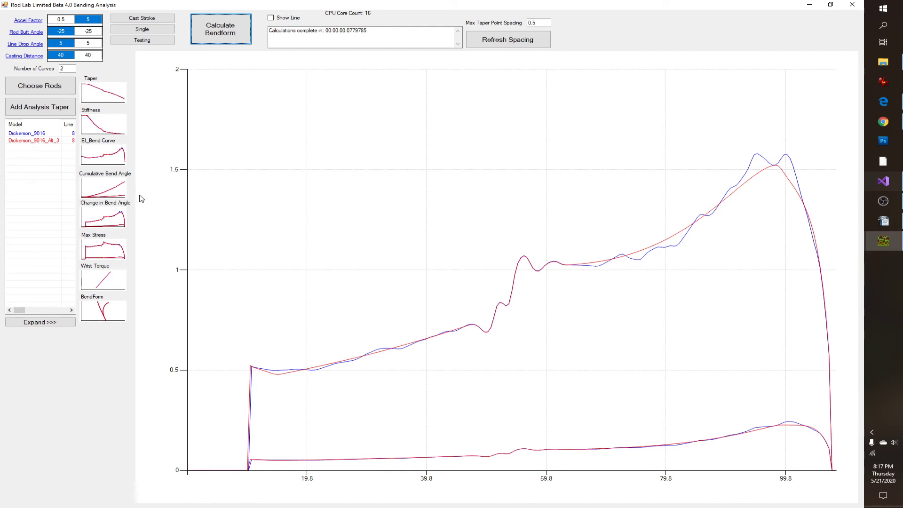
# Step: Smooth the ferrule area of Dickerson_9016_Alt_3 with a three-point curve from station 48 to 69, midpoint near station 56.9, and accept the edits
pyautogui.doubleClick(31, 141)
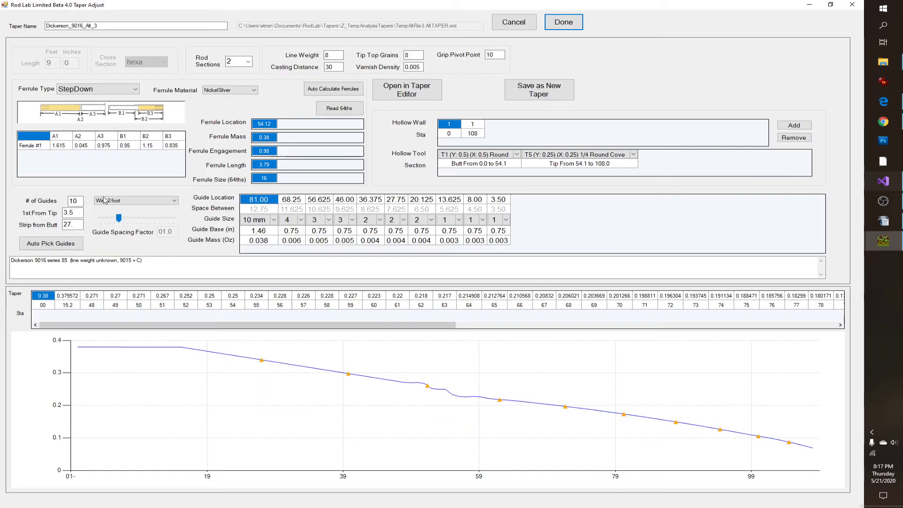
pyautogui.click(400, 94)
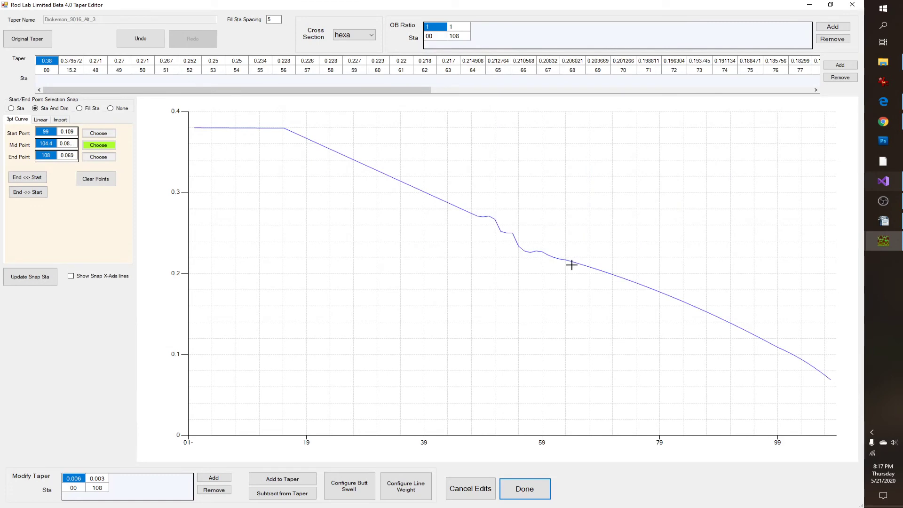
pyautogui.click(95, 179)
pyautogui.click(100, 134)
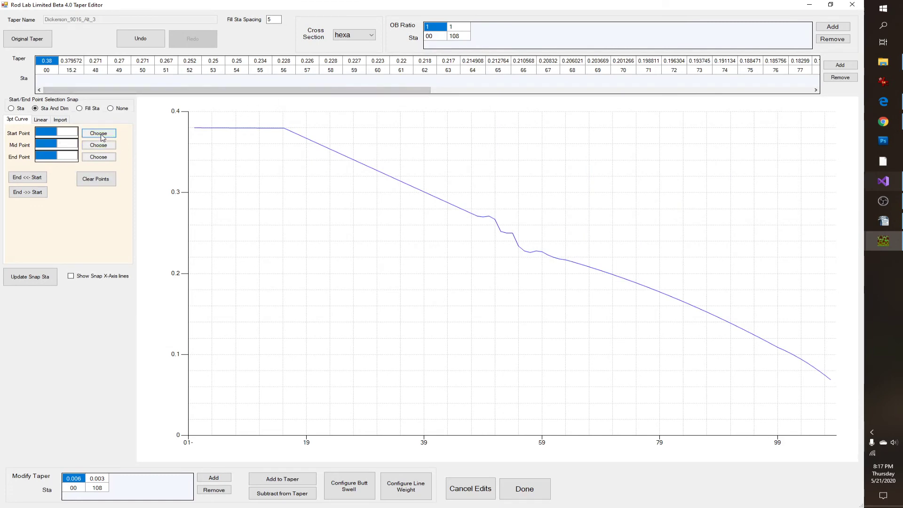
pyautogui.click(474, 215)
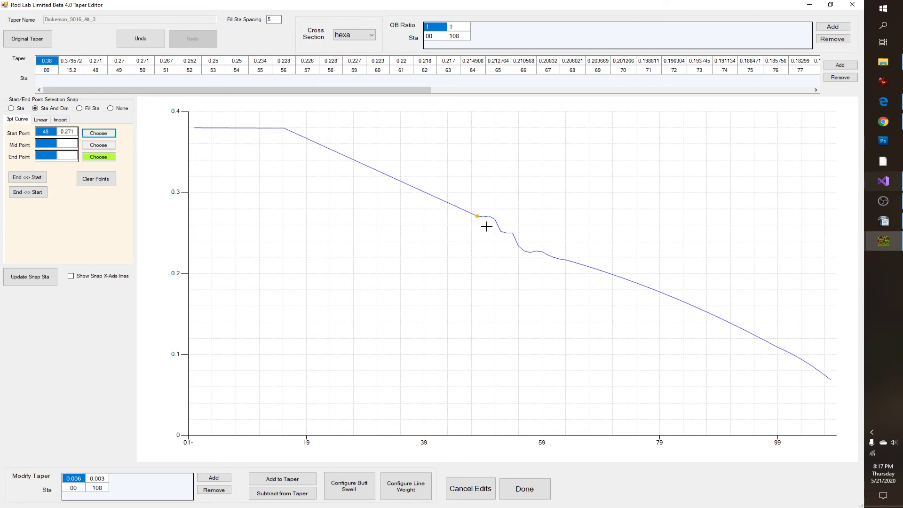
pyautogui.click(601, 271)
pyautogui.click(530, 244)
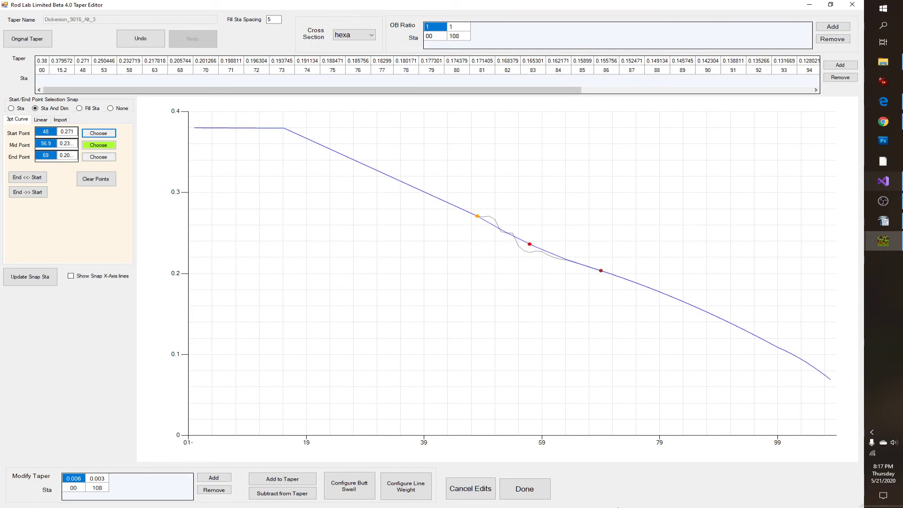
pyautogui.click(524, 489)
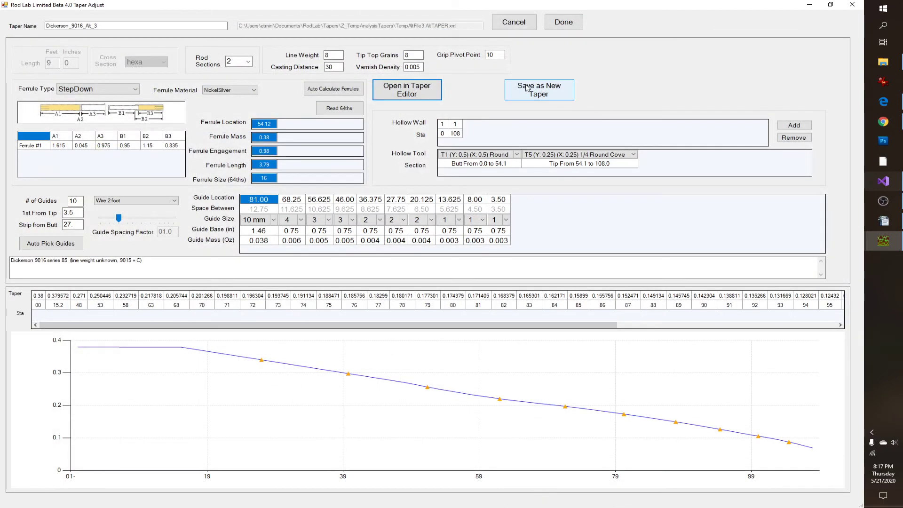
pyautogui.click(564, 22)
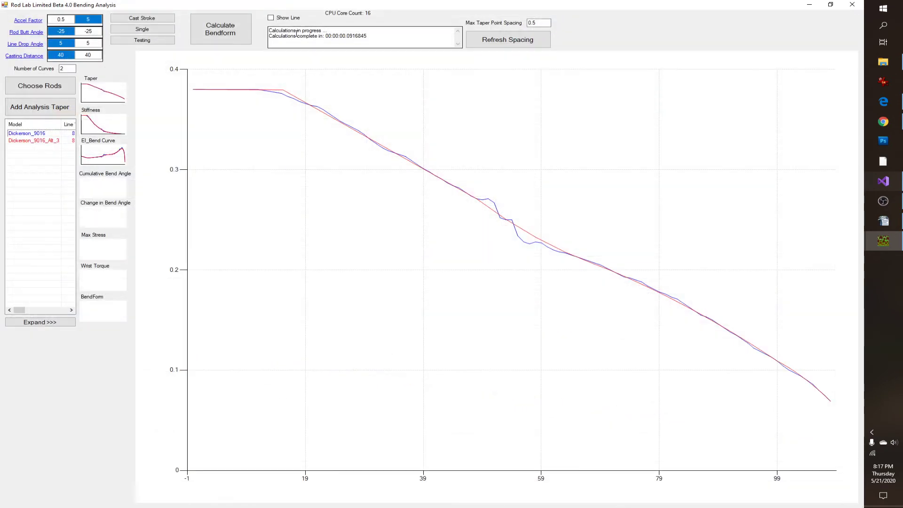
# Step: Recalculate the bendform of both rods with the number of curves set to 12 and display the max stress graph
pyautogui.click(218, 34)
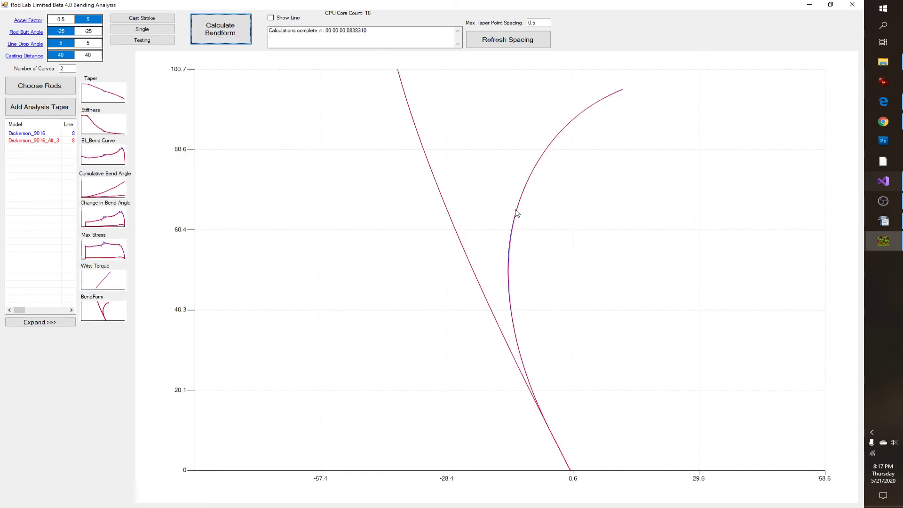
pyautogui.press('Tab')
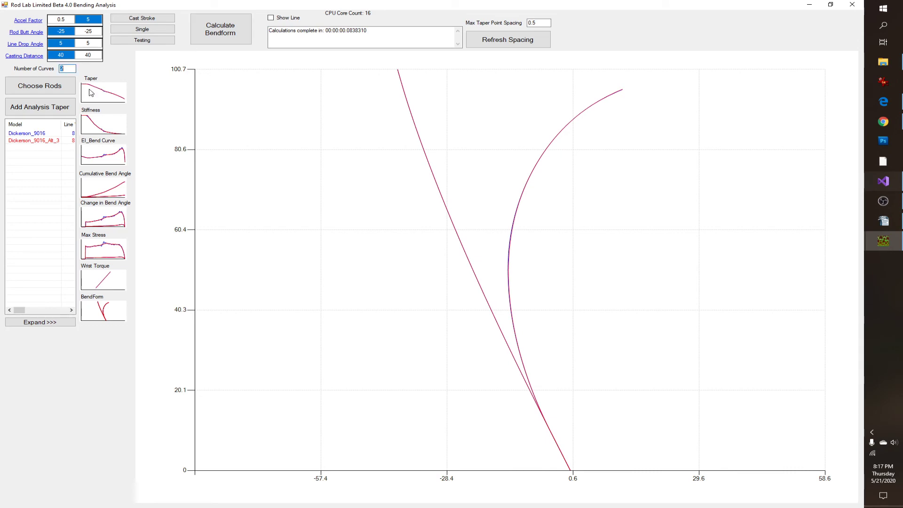
pyautogui.write('12')
pyautogui.click(218, 42)
pyautogui.click(100, 251)
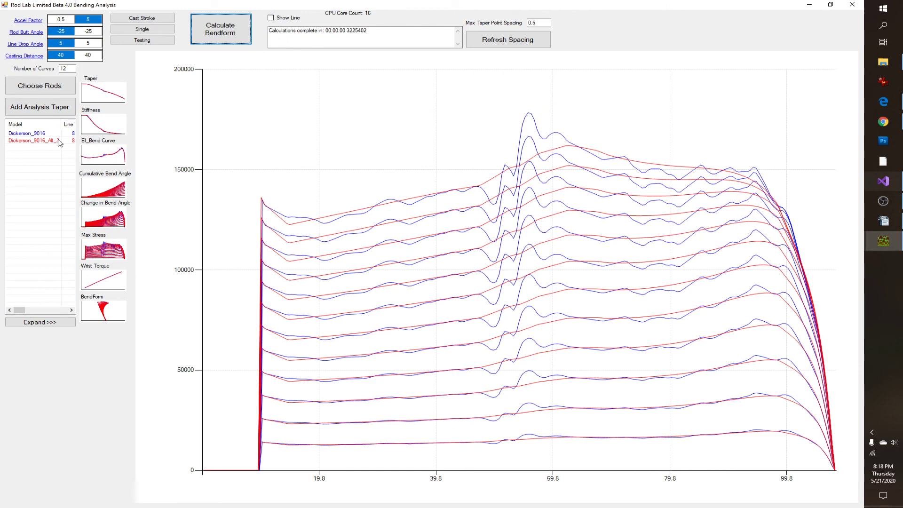
# Step: Remove Dickerson_9016 from the comparison and recalculate the bendform to view the max stress of Dickerson_9016_Alt_3 alone
pyautogui.click(29, 135)
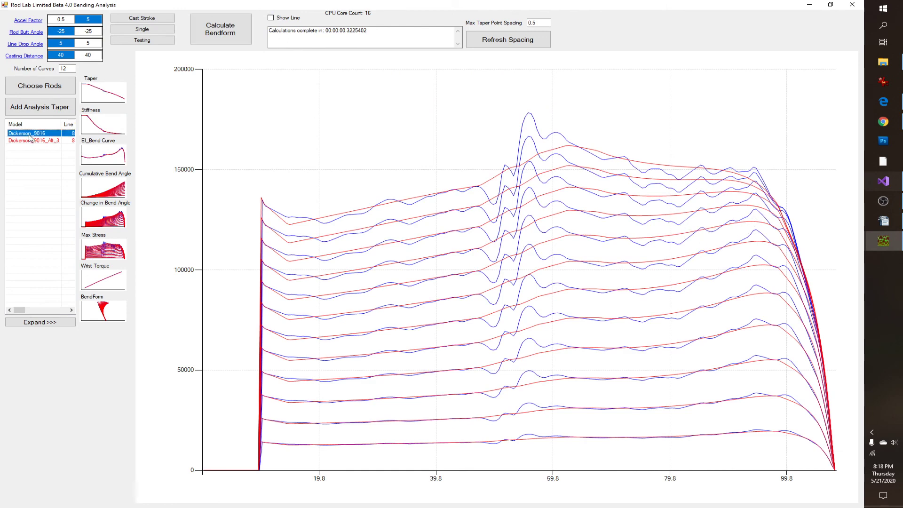
pyautogui.press('Delete')
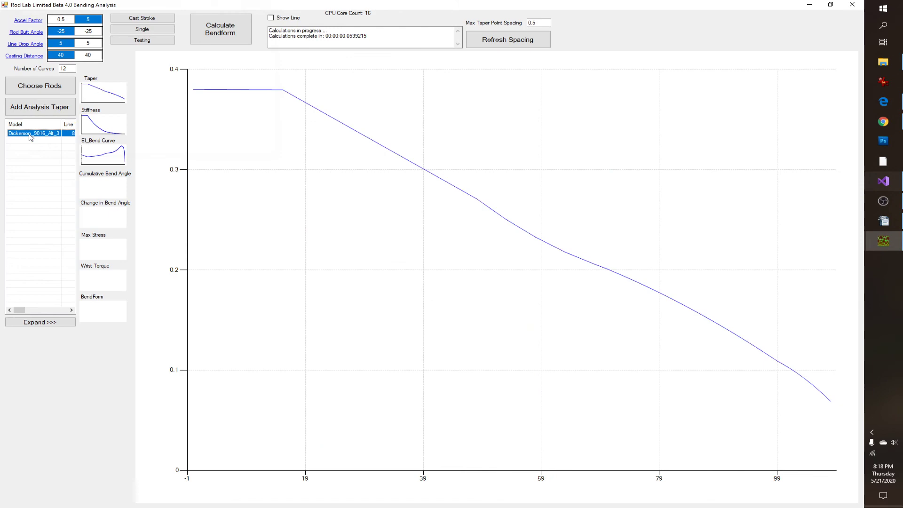
pyautogui.click(220, 29)
pyautogui.click(121, 250)
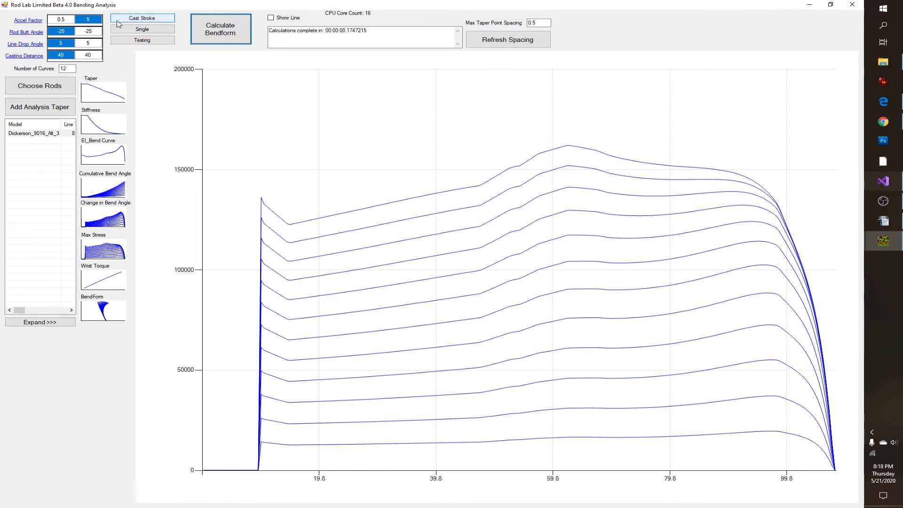
# Step: Recalculate the bendform with an upper accel factor of 12, and again with an upper accel factor of 4
pyautogui.click(98, 20)
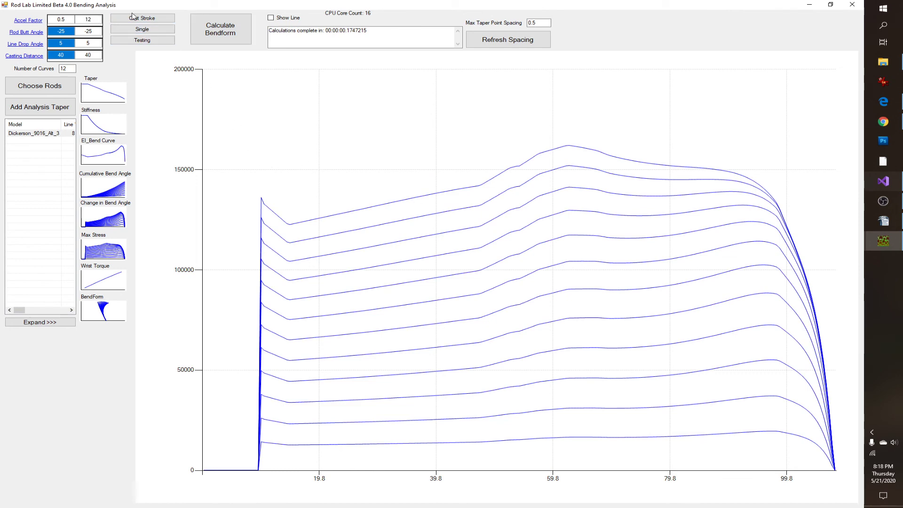
pyautogui.click(220, 29)
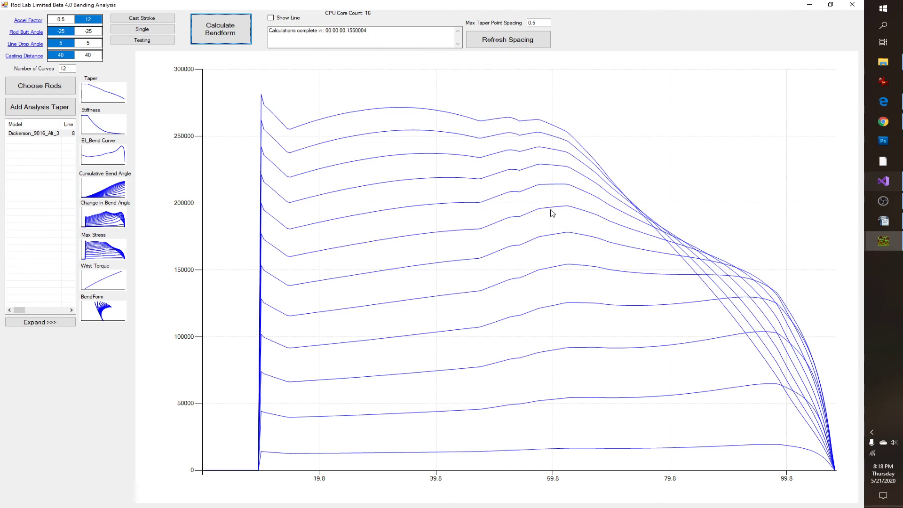
pyautogui.click(87, 20)
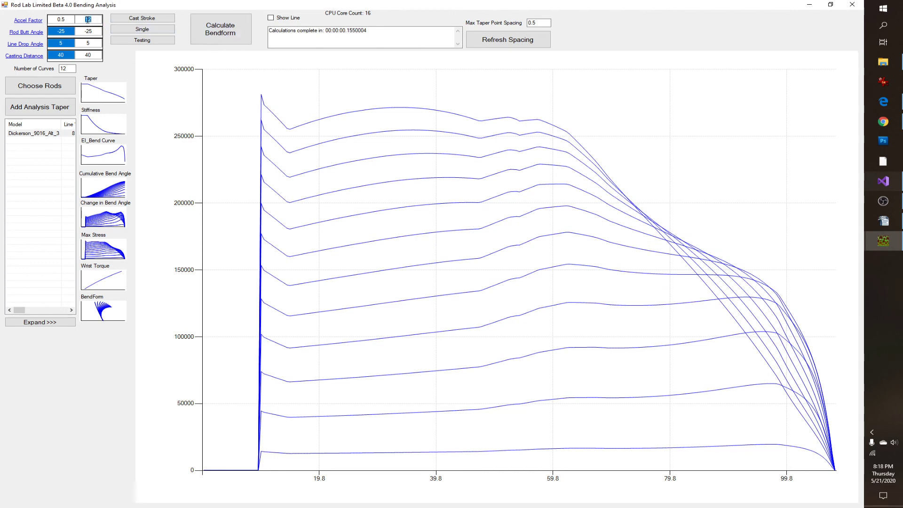
pyautogui.write('4')
pyautogui.click(205, 17)
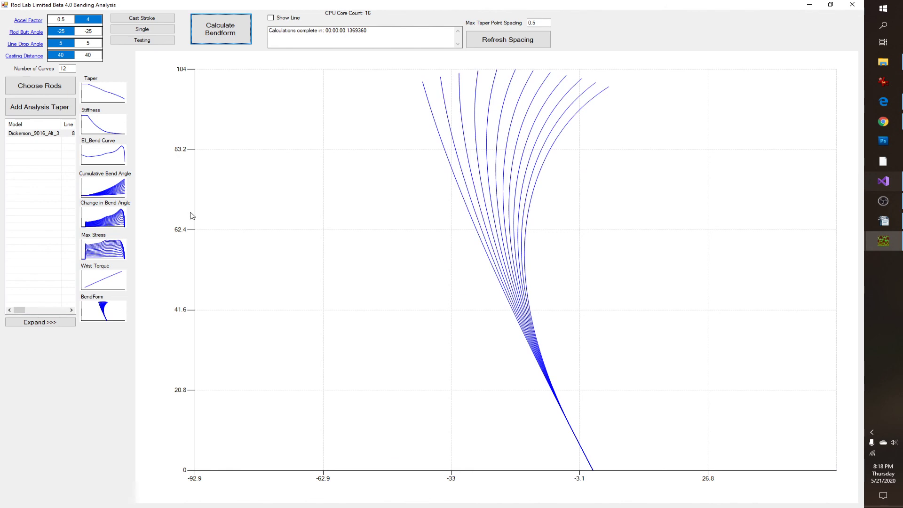
# Step: Open Dickerson_9016_Alt_3 in the Taper Editor, examine the options for importing points from another taper, and cancel the edits
pyautogui.doubleClick(41, 137)
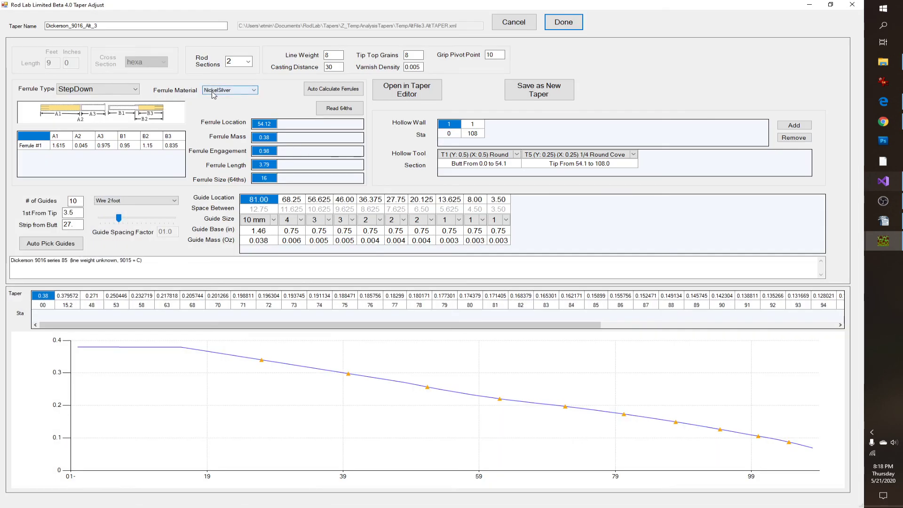
pyautogui.click(397, 96)
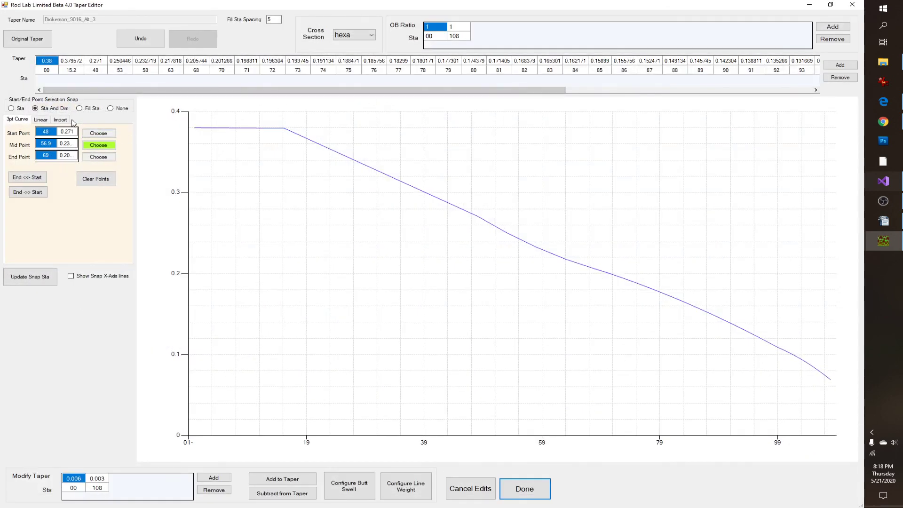
pyautogui.click(62, 121)
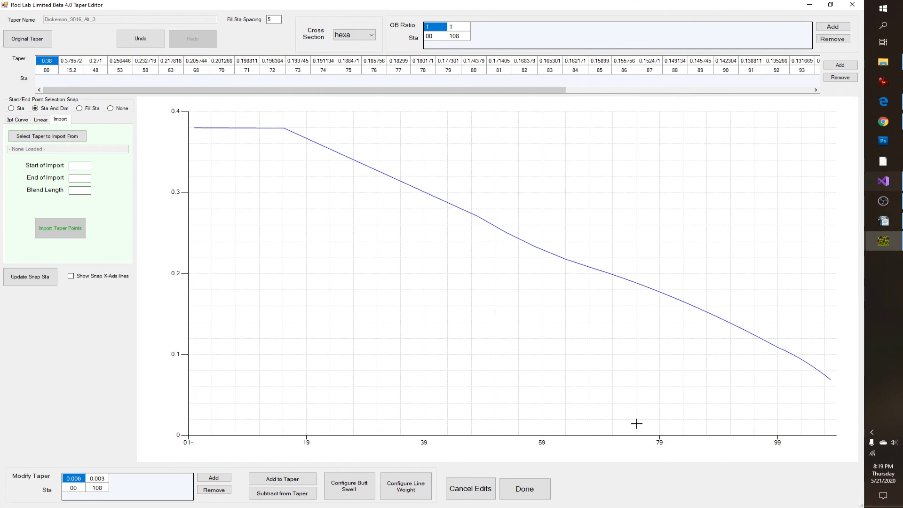
pyautogui.click(470, 489)
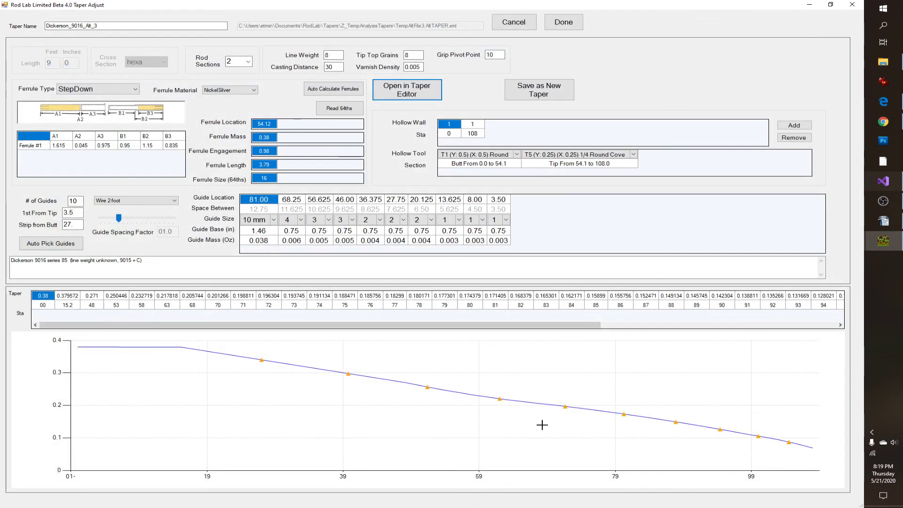